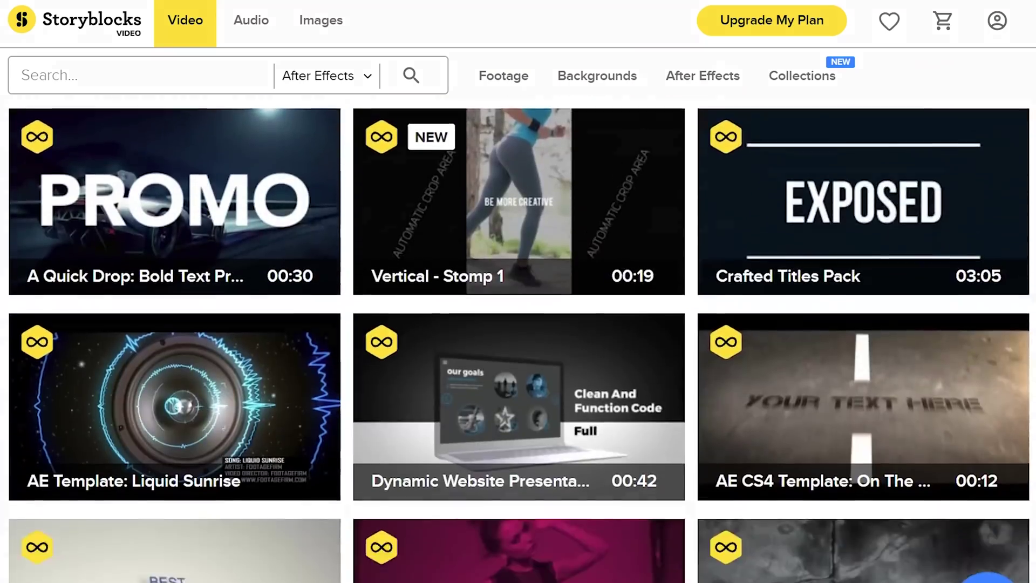
# Step: Browse the After Effects template, transition and slideshow collections on Storyblocks
pyautogui.scroll(-20, 518, 340)
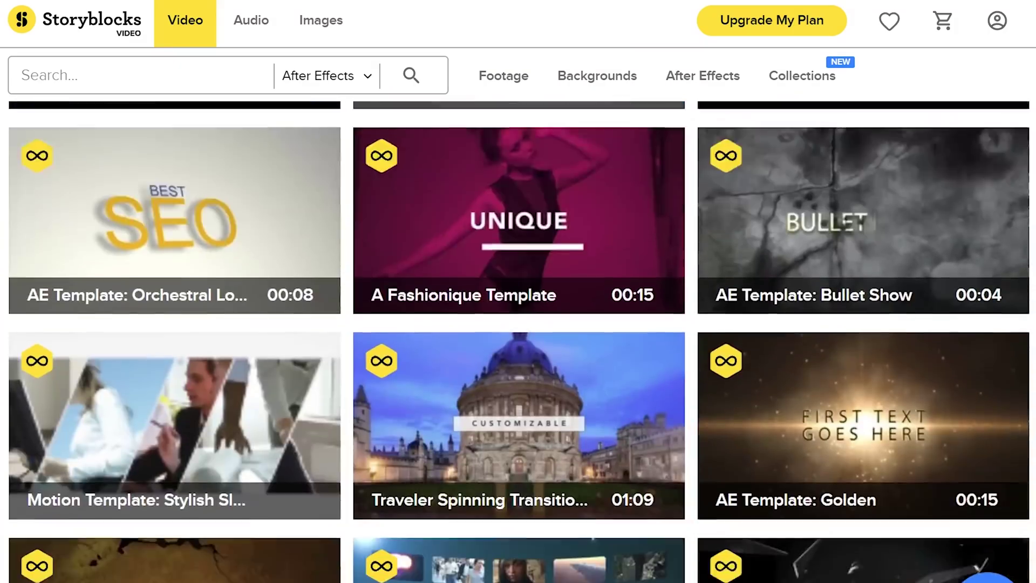
pyautogui.scroll(-20, 518, 340)
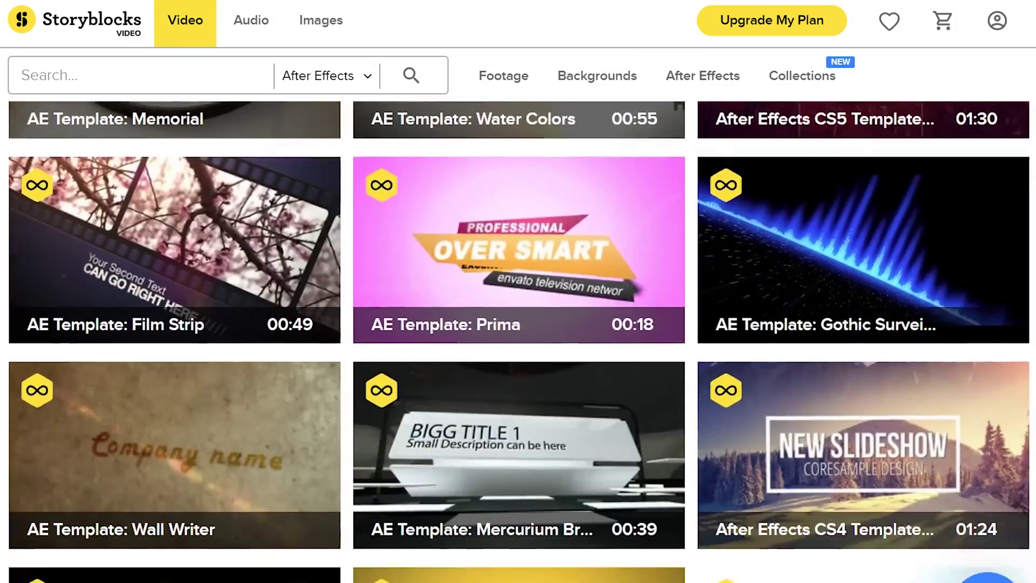
pyautogui.scroll(-20, 518, 340)
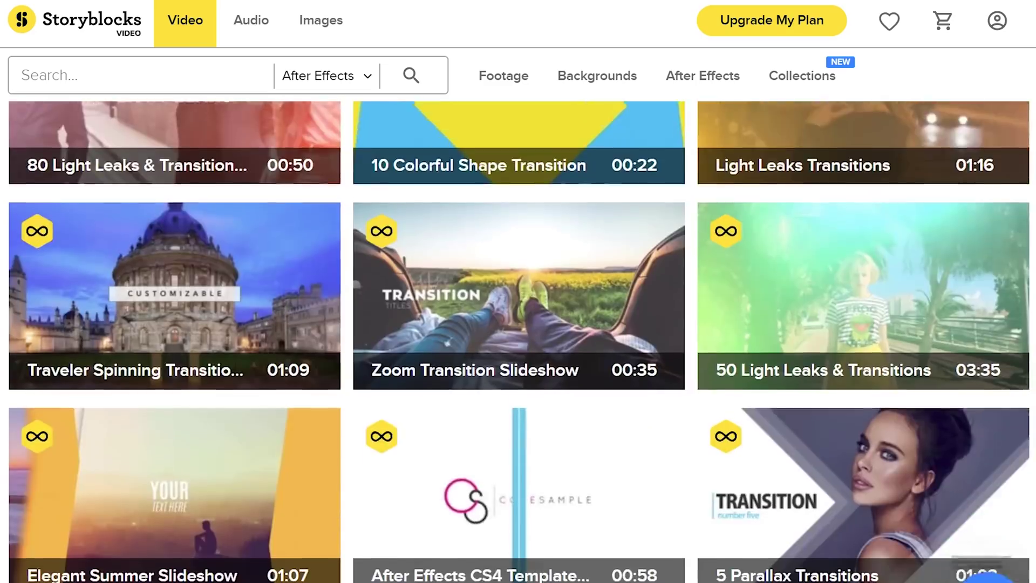
pyautogui.scroll(-20, 518, 340)
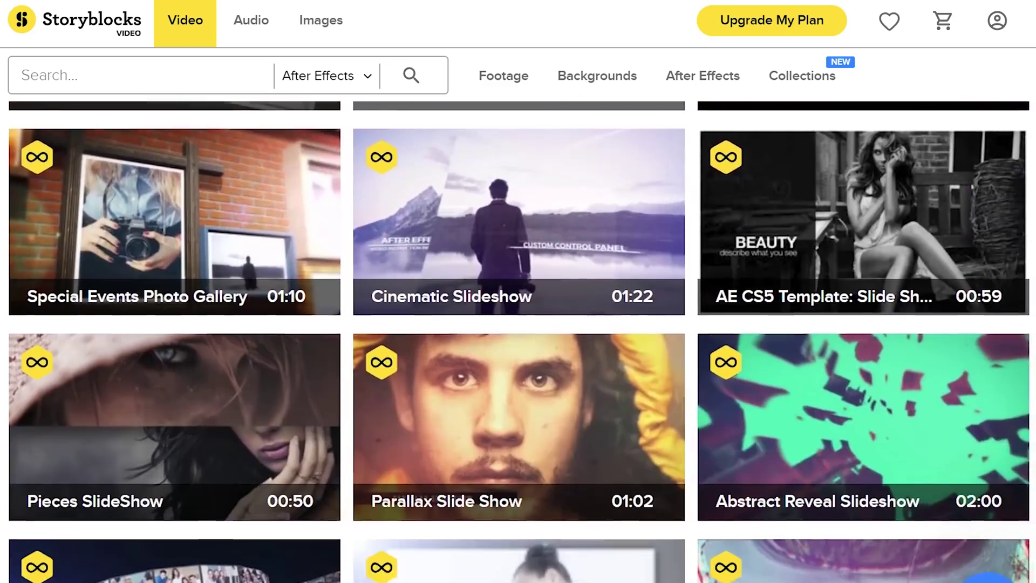
pyautogui.scroll(-20, 518, 340)
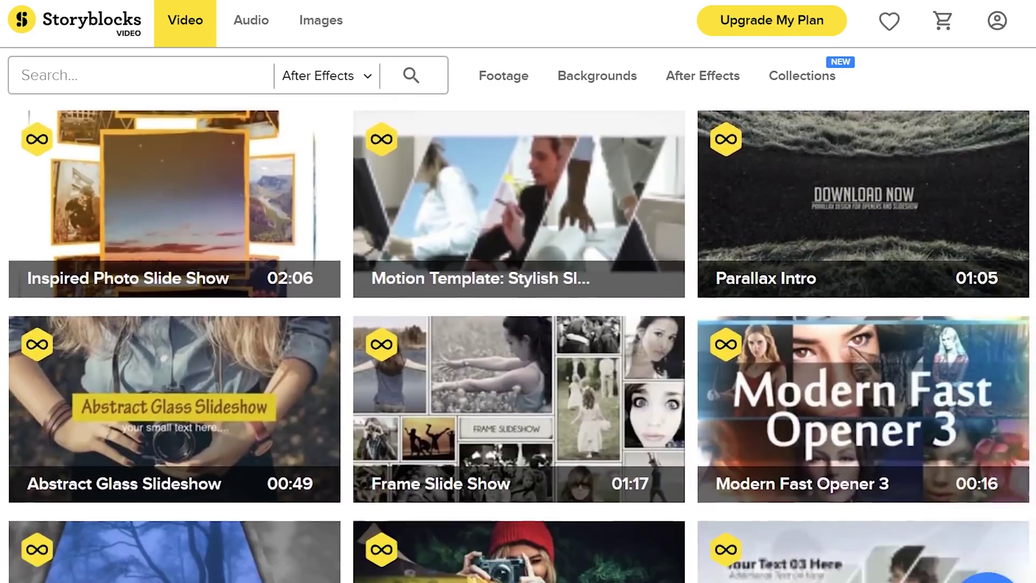
pyautogui.scroll(-20, 518, 339)
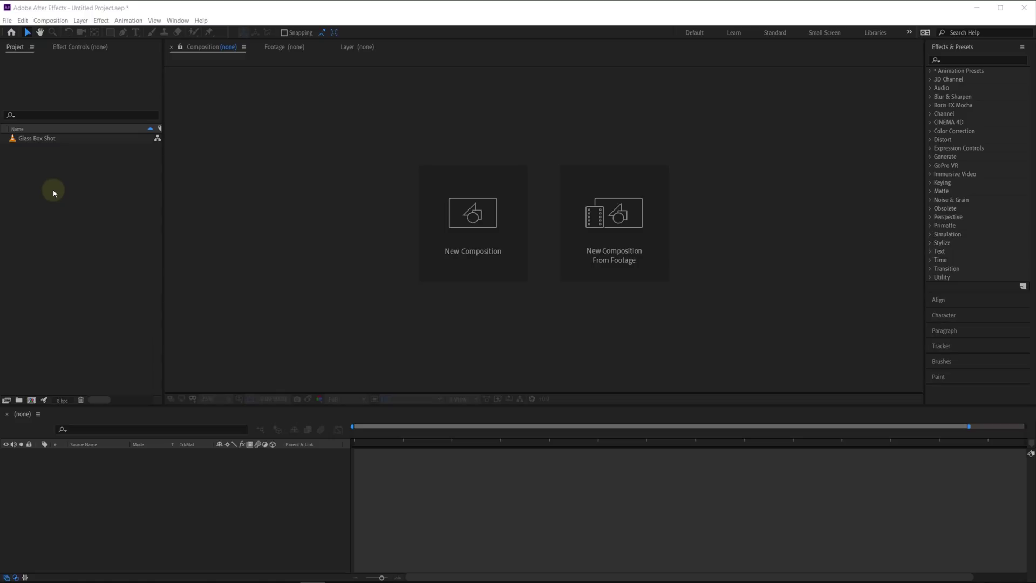
# Step: In After Effects, create a composition from the Glass Box Shot footage and run Track Camera on its layer
pyautogui.moveTo(47, 140); pyautogui.dragTo(43, 384)
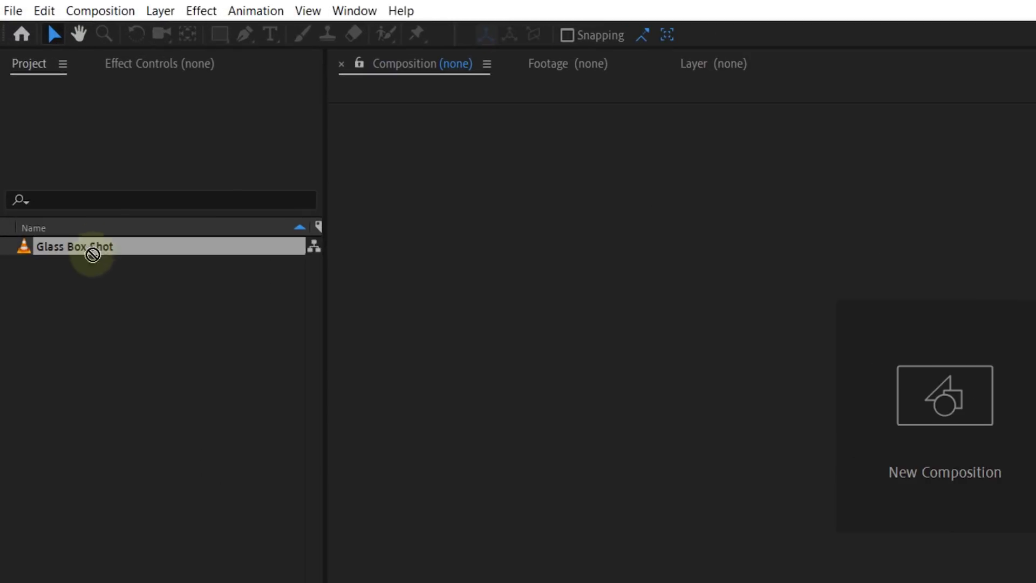
pyautogui.moveTo(67, 535); pyautogui.dragTo(67, 535)
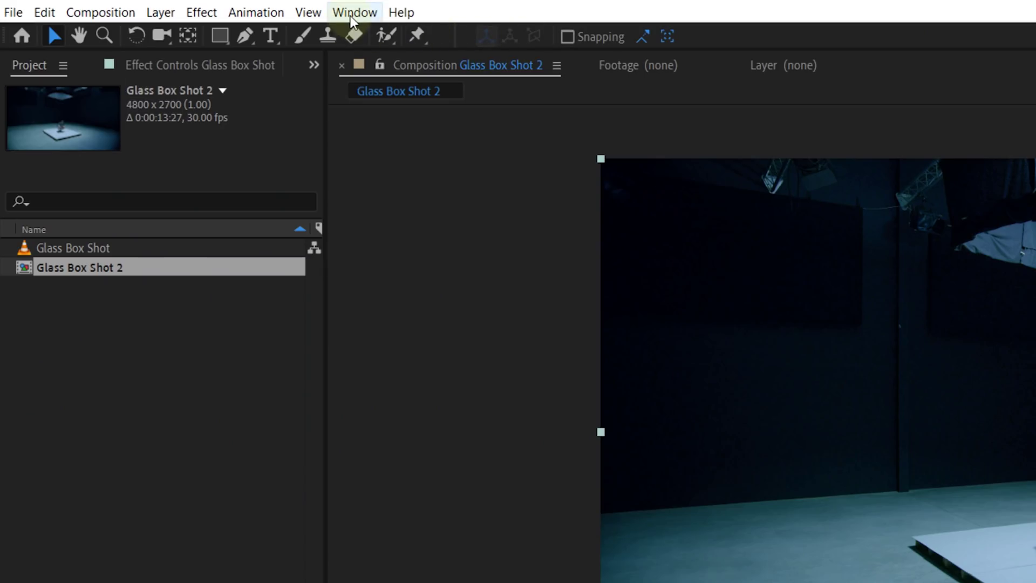
pyautogui.click(351, 15)
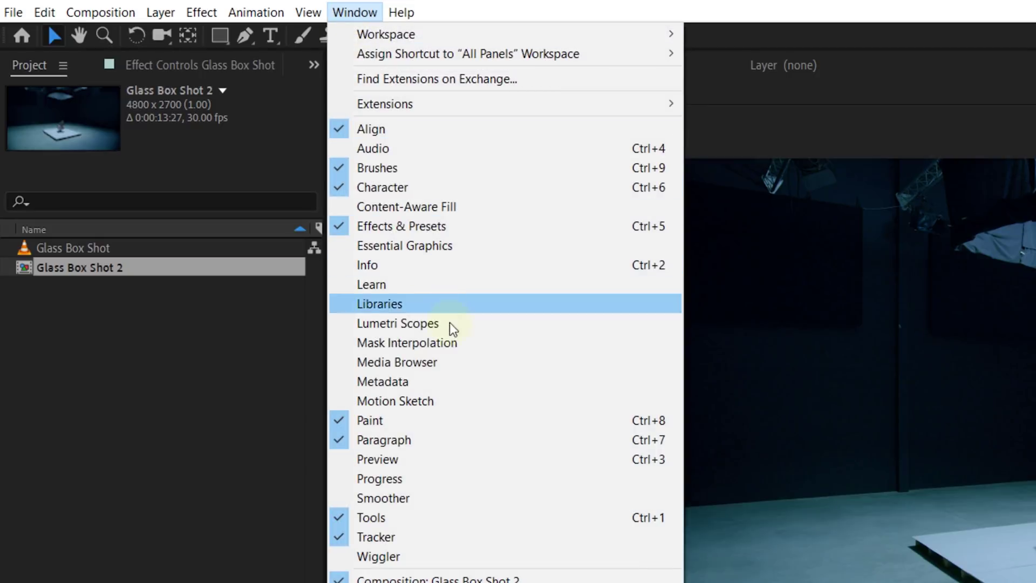
pyautogui.click(507, 547)
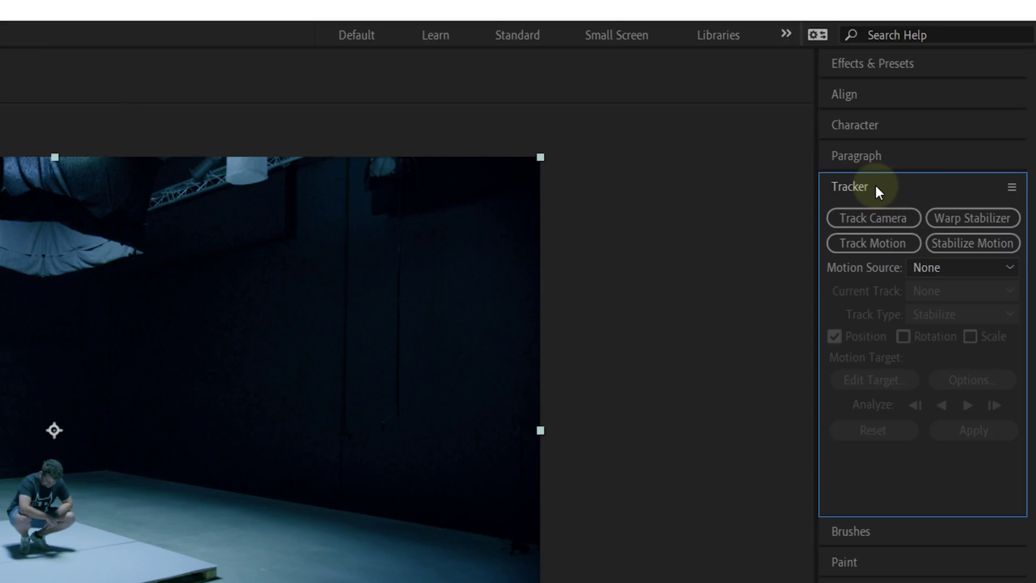
pyautogui.click(881, 221)
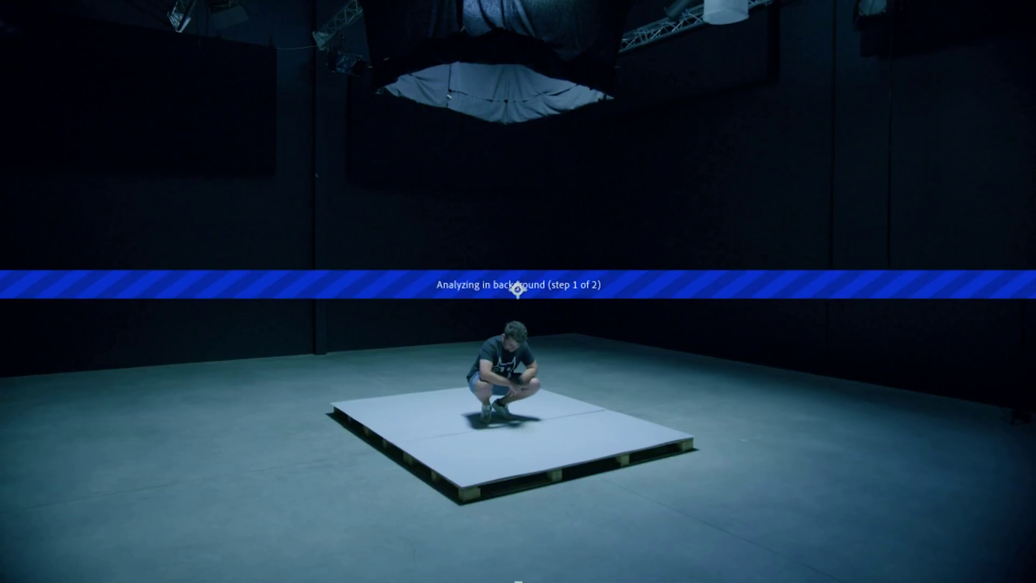
# Step: Create a null and camera from the track point on the platform's front corner
pyautogui.click(708, 533)
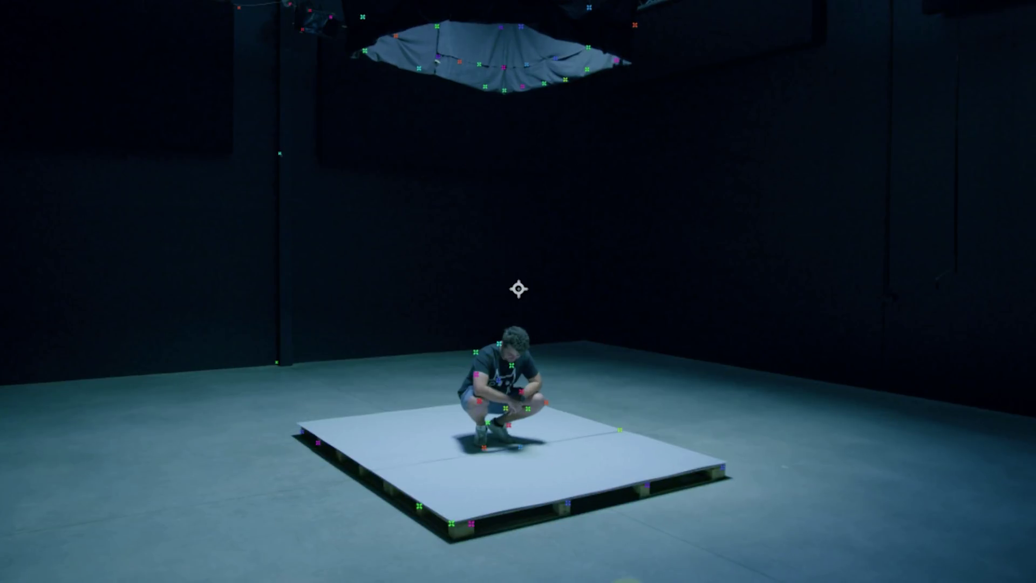
pyautogui.rightClick(451, 524)
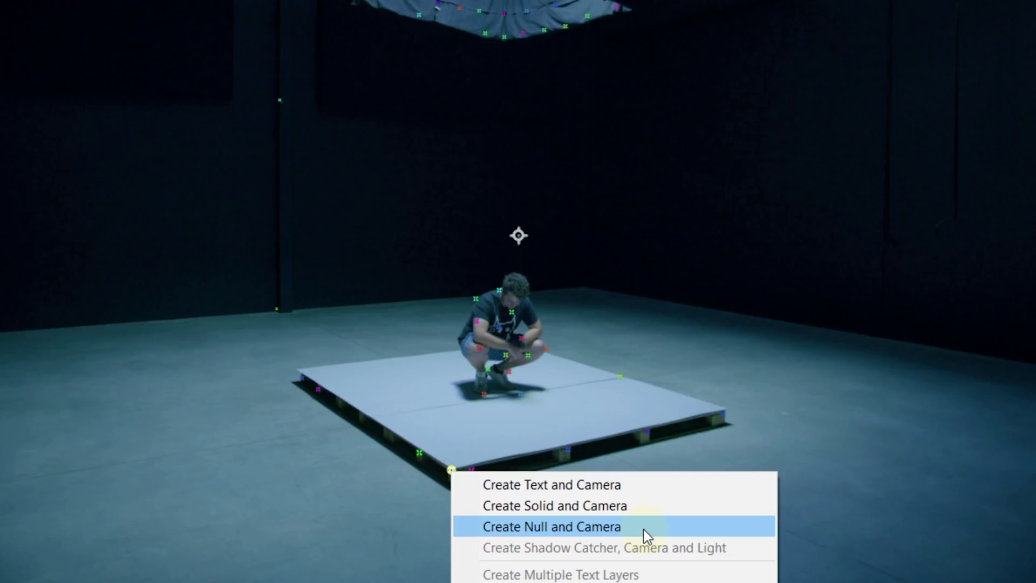
pyautogui.click(643, 529)
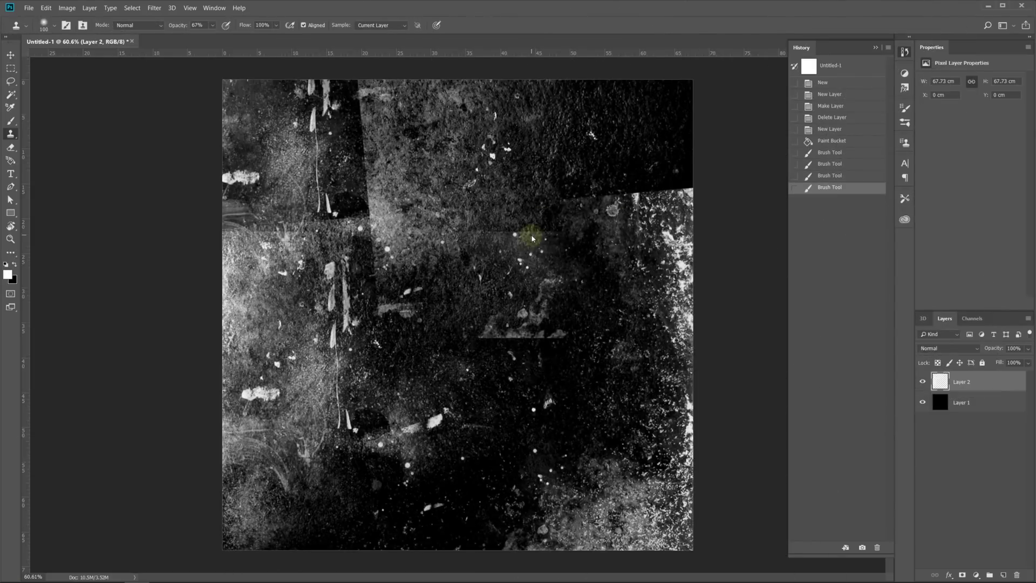
# Step: In Photoshop, erase part of the grunge texture on Layer 2 and adjust the layer's opacity and blending
pyautogui.press('e')
pyautogui.click(459, 258)
pyautogui.moveTo(458, 258)
pyautogui.mouseDown()
pyautogui.moveTo(666, 178)
pyautogui.moveTo(363, 224)
pyautogui.moveTo(484, 349)
pyautogui.moveTo(271, 232)
pyautogui.moveTo(624, 527)
pyautogui.moveTo(317, 258)
pyautogui.moveTo(643, 178)
pyautogui.mouseUp()
pyautogui.click(1027, 348)
pyautogui.moveTo(1027, 361); pyautogui.dragTo(1005, 365)
pyautogui.hotkey('shift', 'alt', 'a')
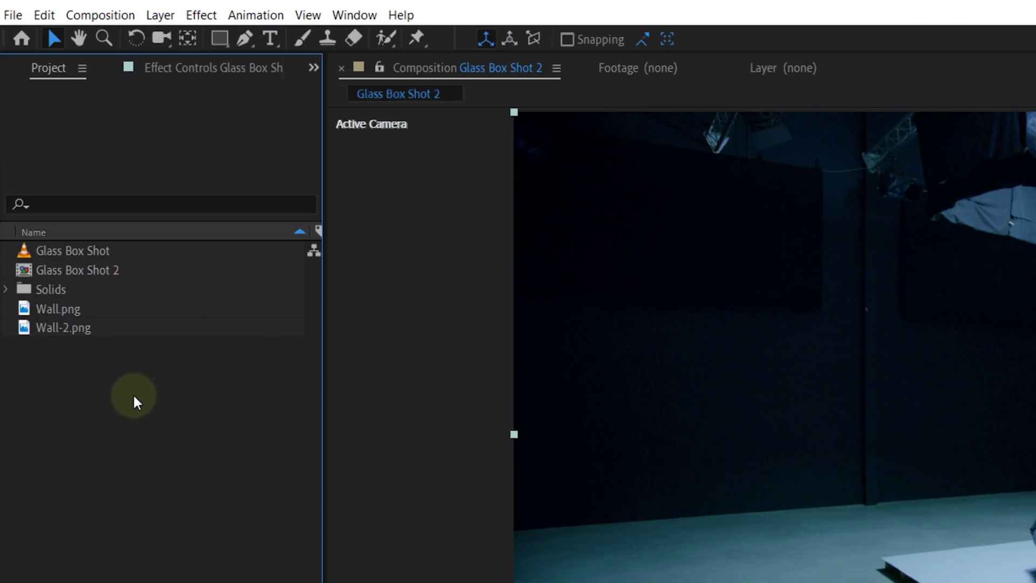
# Step: In After Effects, add Wall.png above Track Null 1 in the Glass Box Shot 2 composition and make it a 3D layer
pyautogui.moveTo(70, 309); pyautogui.dragTo(195, 582)
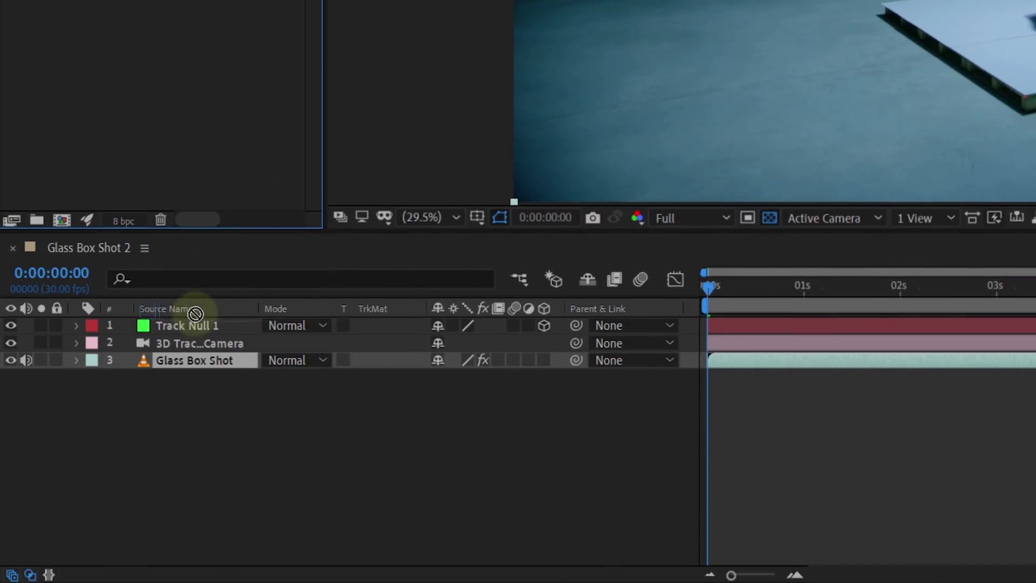
pyautogui.moveTo(195, 314); pyautogui.dragTo(192, 321)
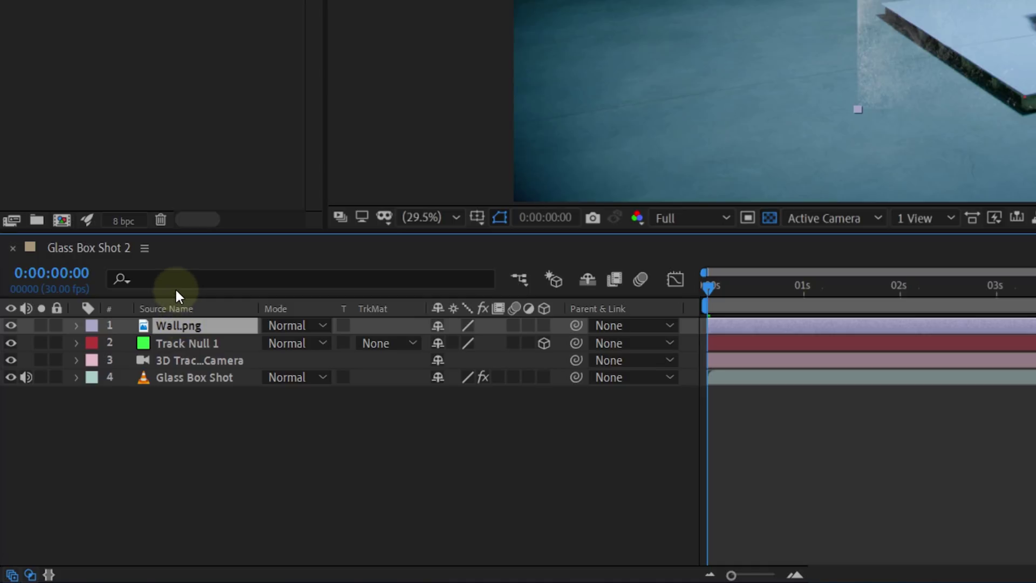
pyautogui.click(541, 324)
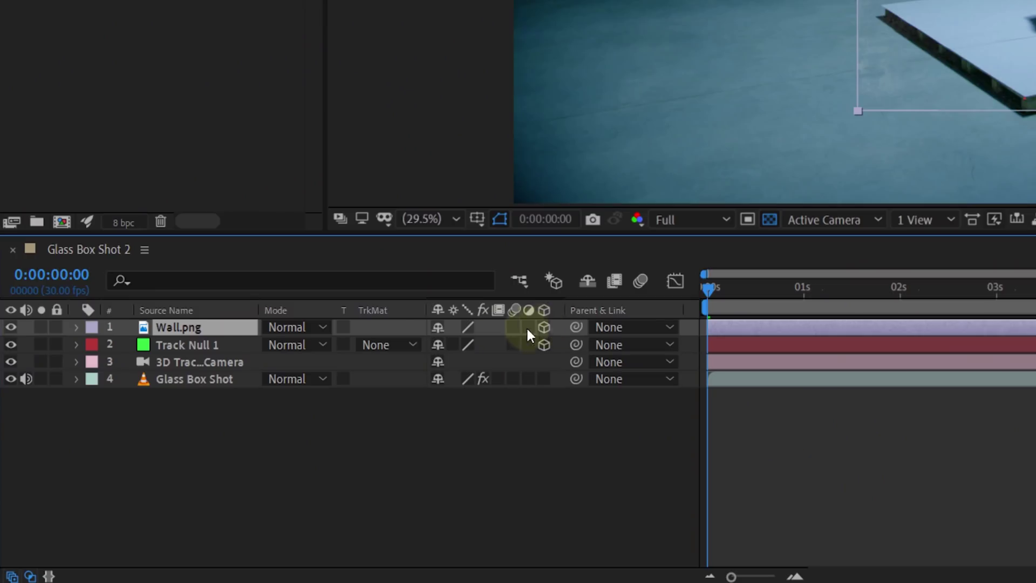
# Step: Copy the Transform properties of Track Null 1 onto the Wall.png layer
pyautogui.click(76, 345)
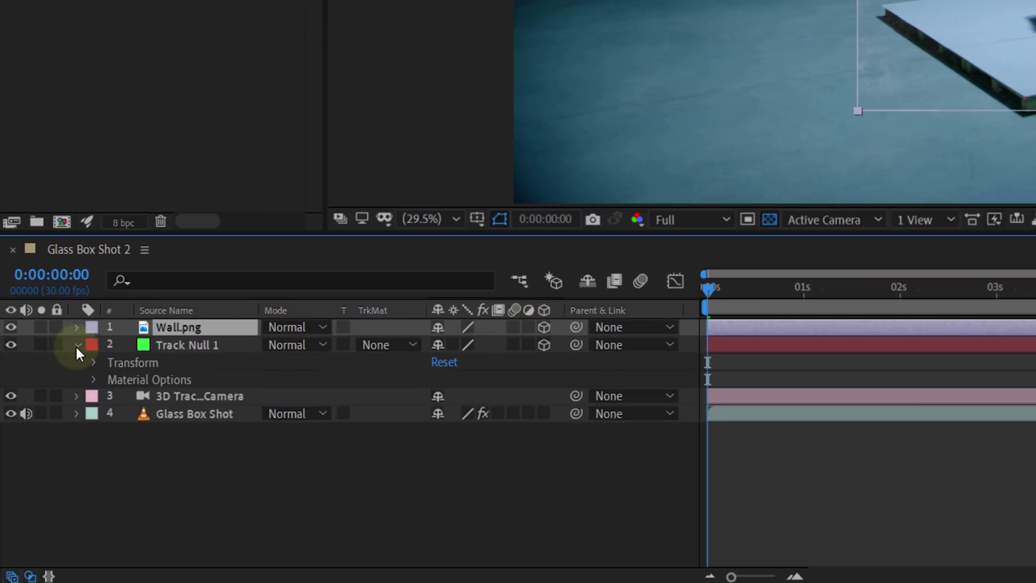
pyautogui.click(128, 363)
pyautogui.press('Return')
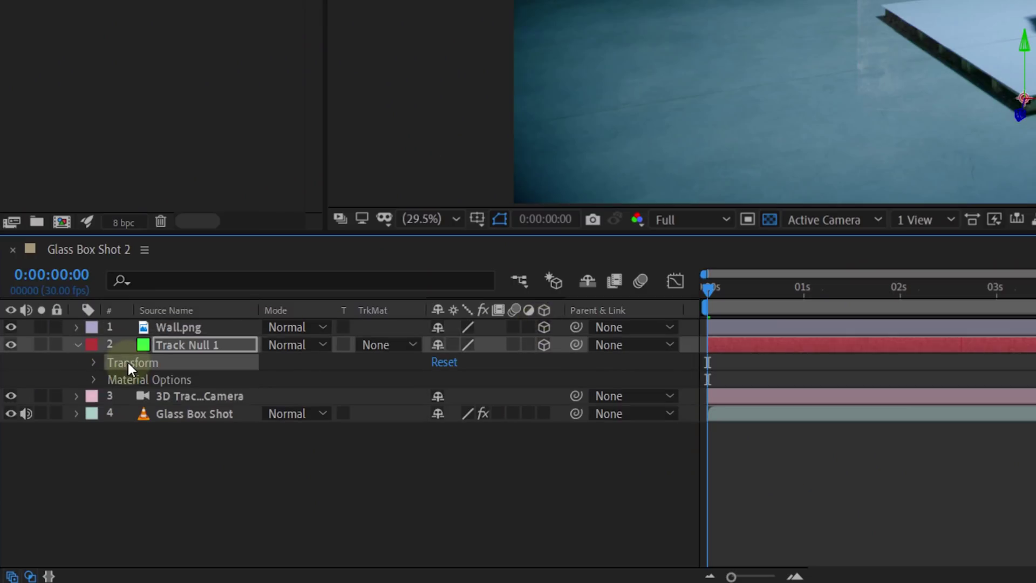
pyautogui.hotkey('ctrl', 'c')
pyautogui.click(173, 326)
pyautogui.hotkey('ctrl', 'v')
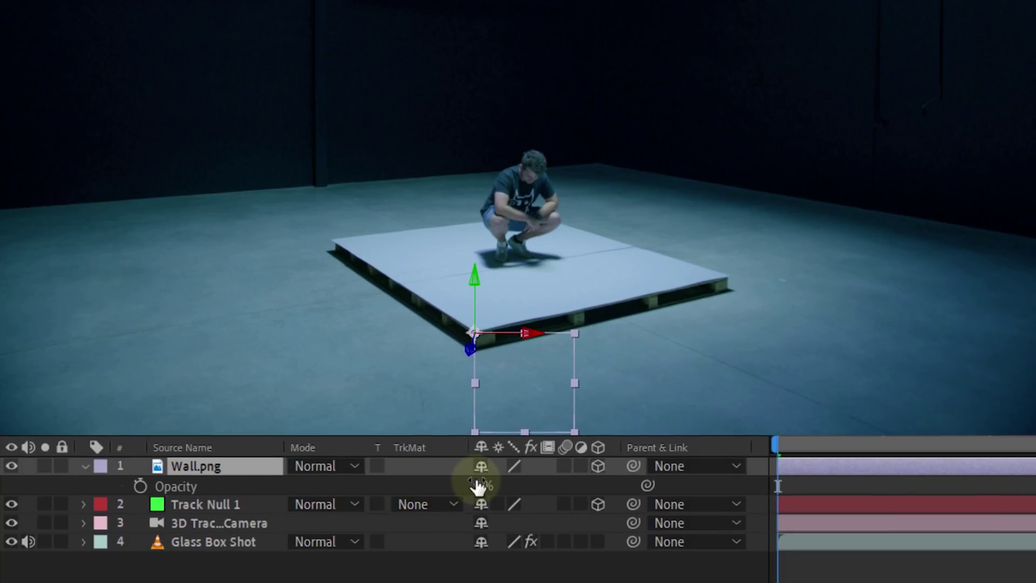
# Step: Scale up the Wall.png layer and rotate it upright along the platform's front right edge
pyautogui.moveTo(477, 481); pyautogui.dragTo(747, 469)
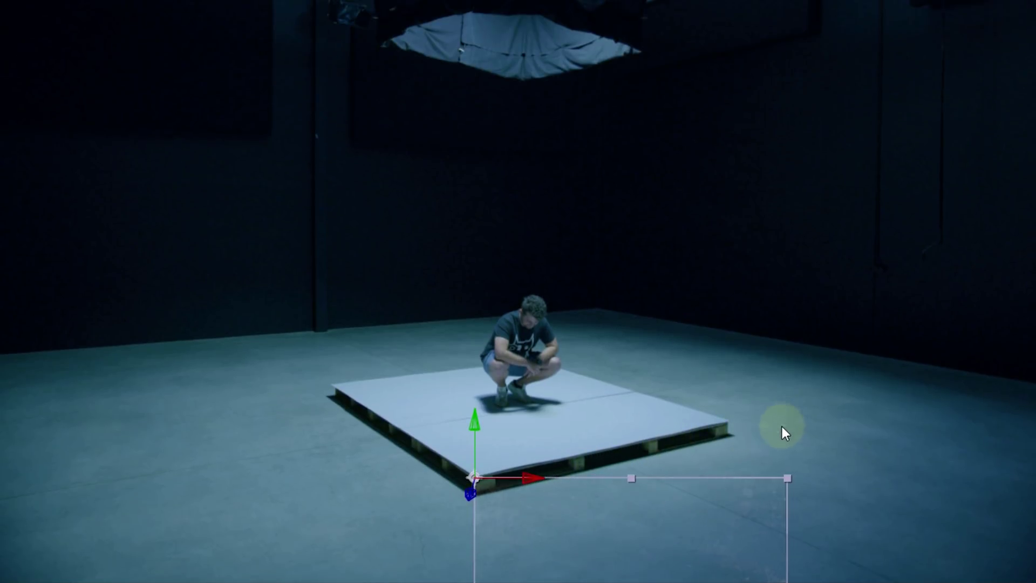
pyautogui.press('w')
pyautogui.moveTo(525, 484); pyautogui.dragTo(530, 435)
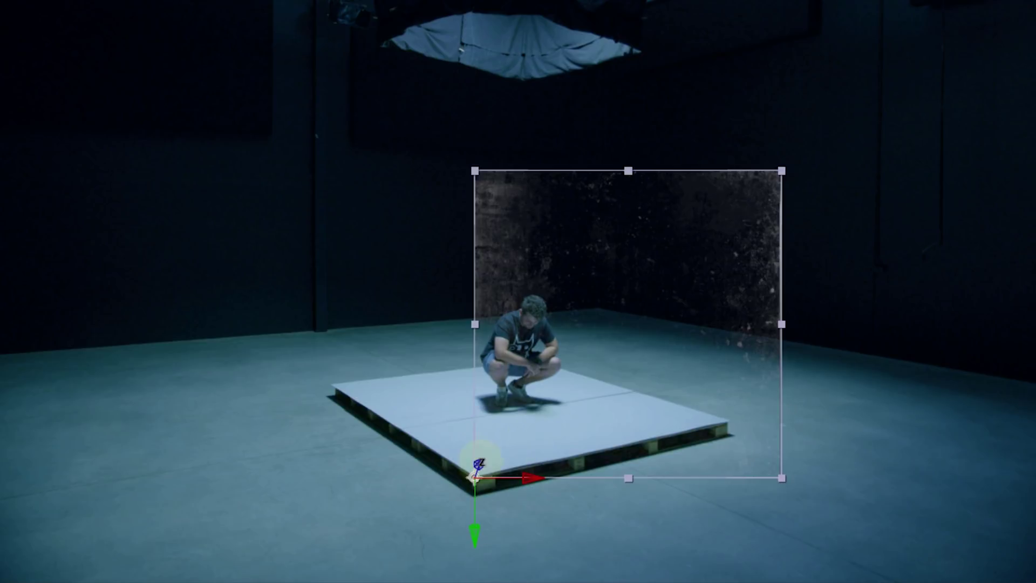
pyautogui.moveTo(478, 463); pyautogui.dragTo(481, 526)
pyautogui.moveTo(670, 167); pyautogui.dragTo(726, 178)
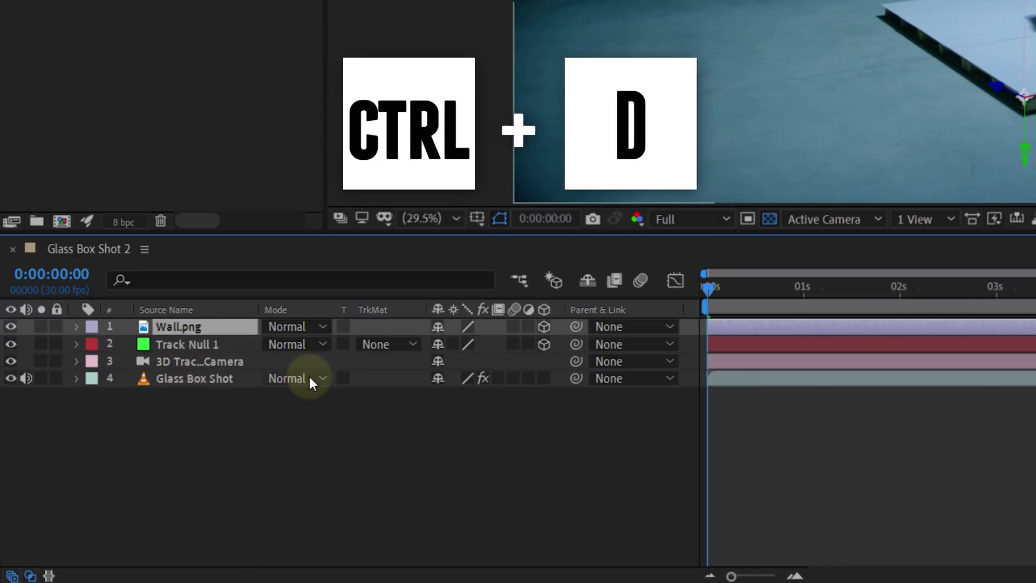
# Step: Duplicate the Wall.png layer and fit the copy upright along the platform's front left edge
pyautogui.hotkey('ctrl', 'd')
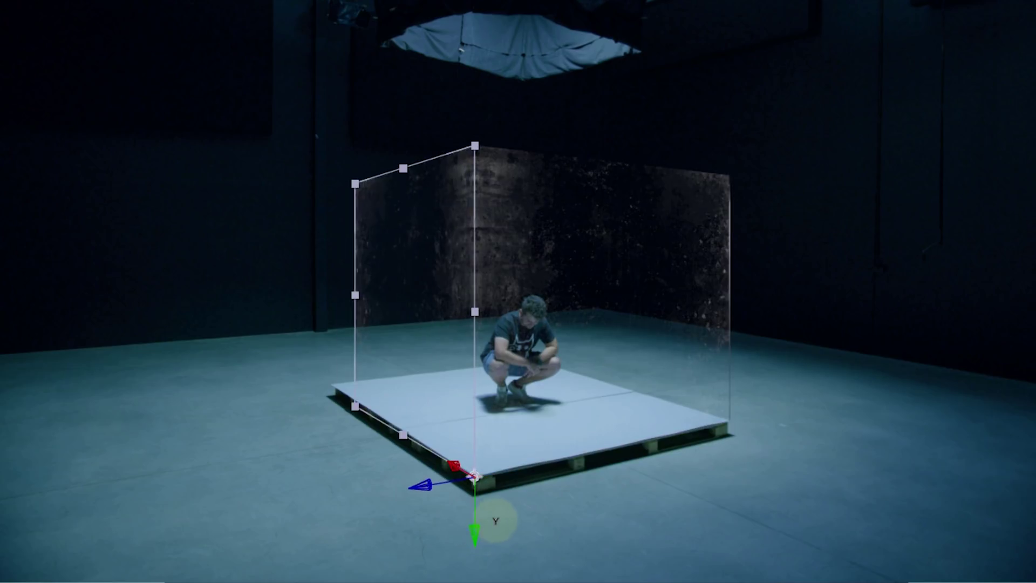
pyautogui.moveTo(355, 184); pyautogui.dragTo(345, 217)
pyautogui.moveTo(333, 288)
pyautogui.mouseDown()
pyautogui.moveTo(312, 286)
pyautogui.moveTo(331, 293)
pyautogui.mouseUp()
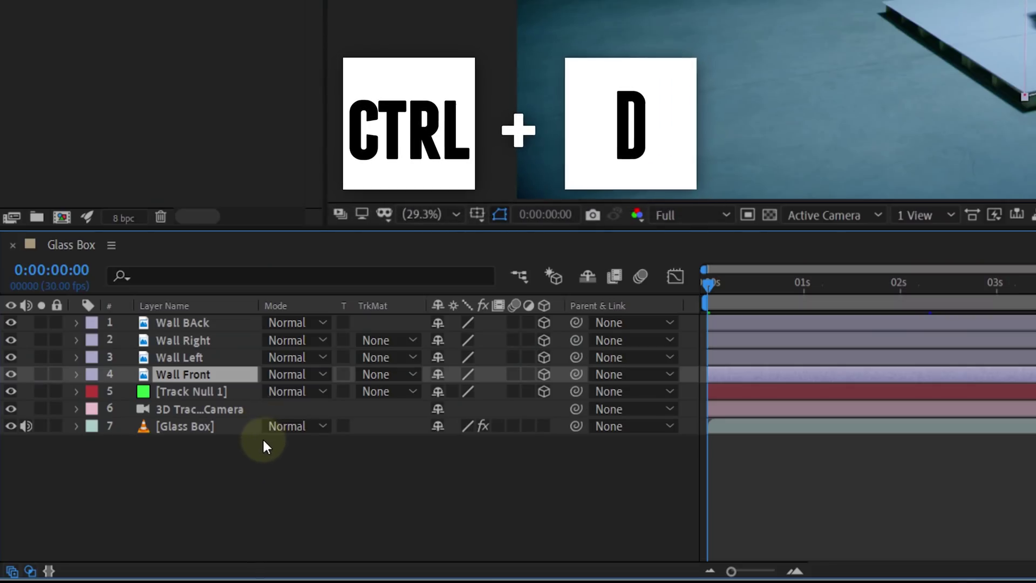
# Step: Duplicate the Wall Front layer and place Reflection Foto.jpg directly beneath the copy
pyautogui.hotkey('ctrl', 'd')
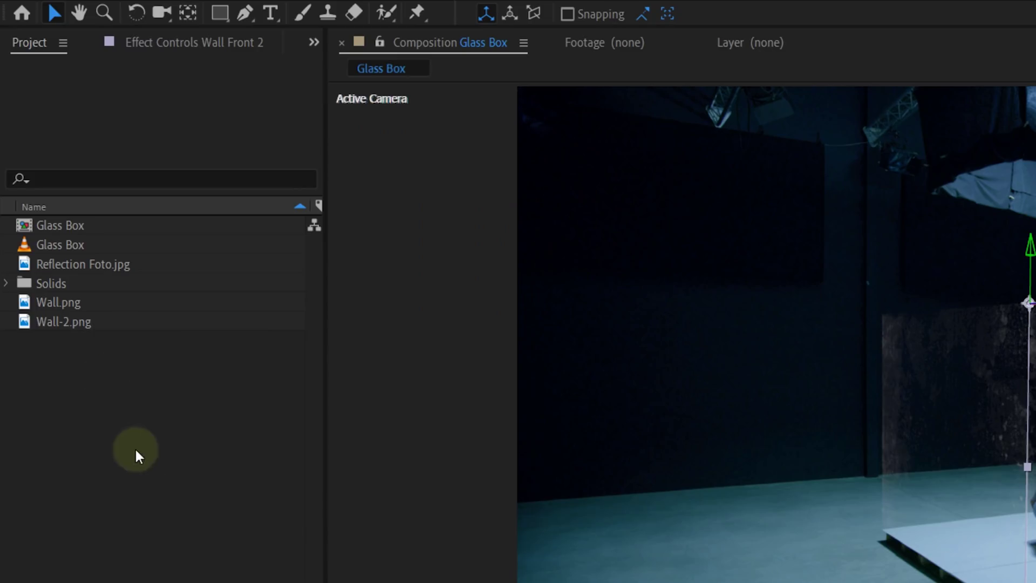
pyautogui.moveTo(102, 275); pyautogui.dragTo(206, 400)
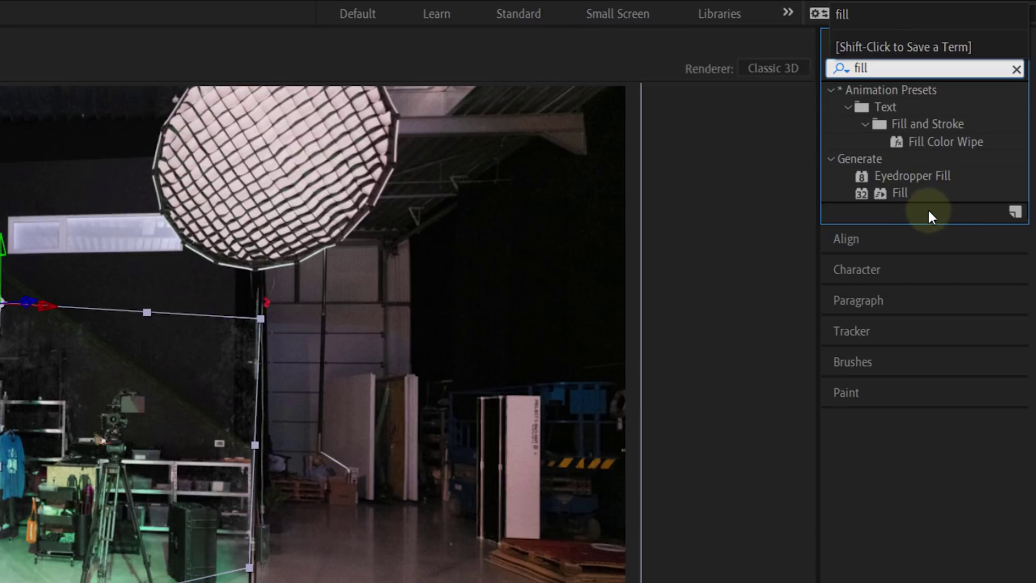
# Step: Apply the Fill effect to the Wall Front 2 layer with All Masks enabled
pyautogui.click(911, 194)
pyautogui.moveTo(912, 190); pyautogui.dragTo(227, 434)
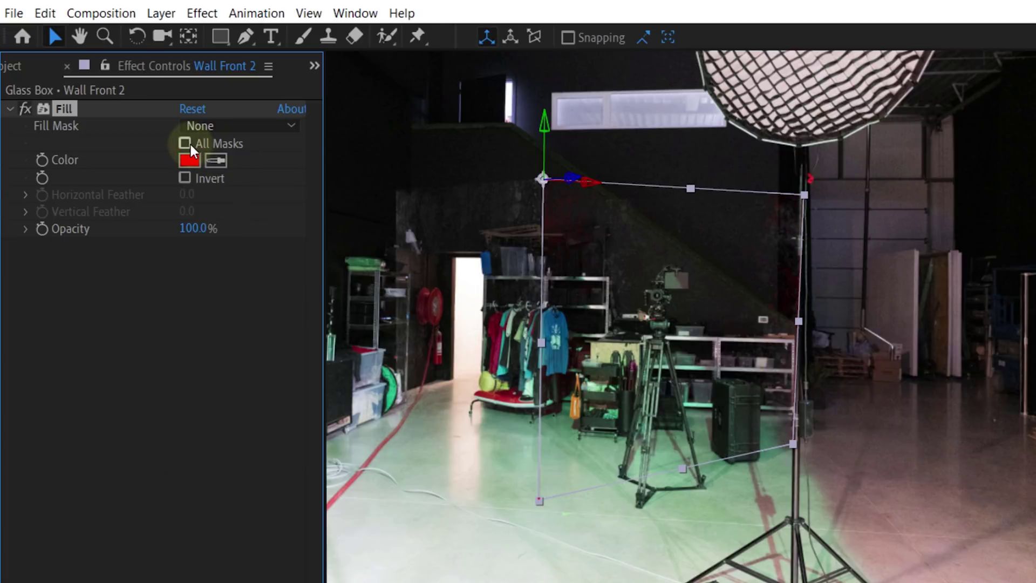
pyautogui.click(188, 143)
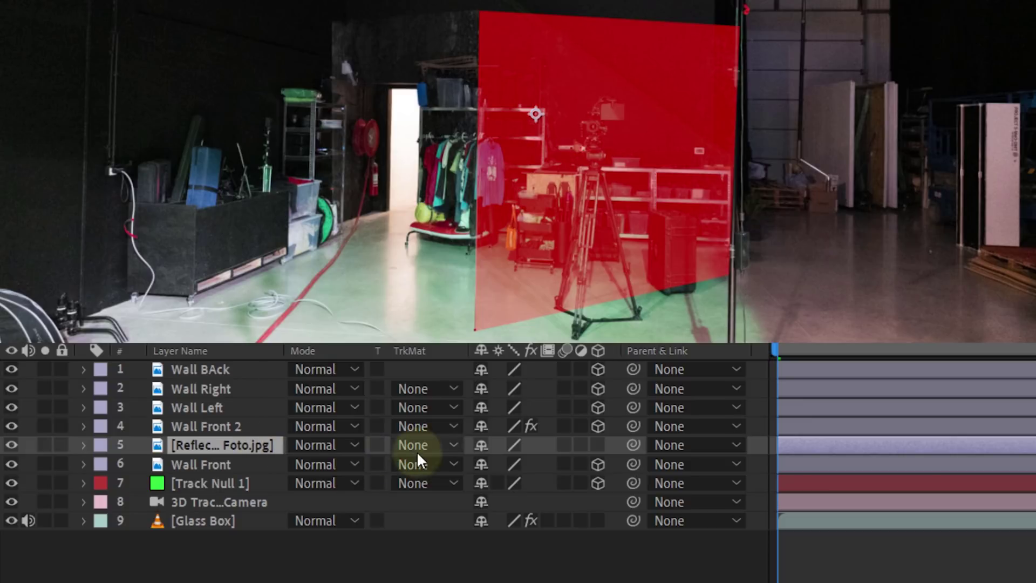
# Step: Set the reflection photo's track matte to Alpha Matte "Wall Front 2" and keyframe its position at 2946, 1350
pyautogui.click(423, 447)
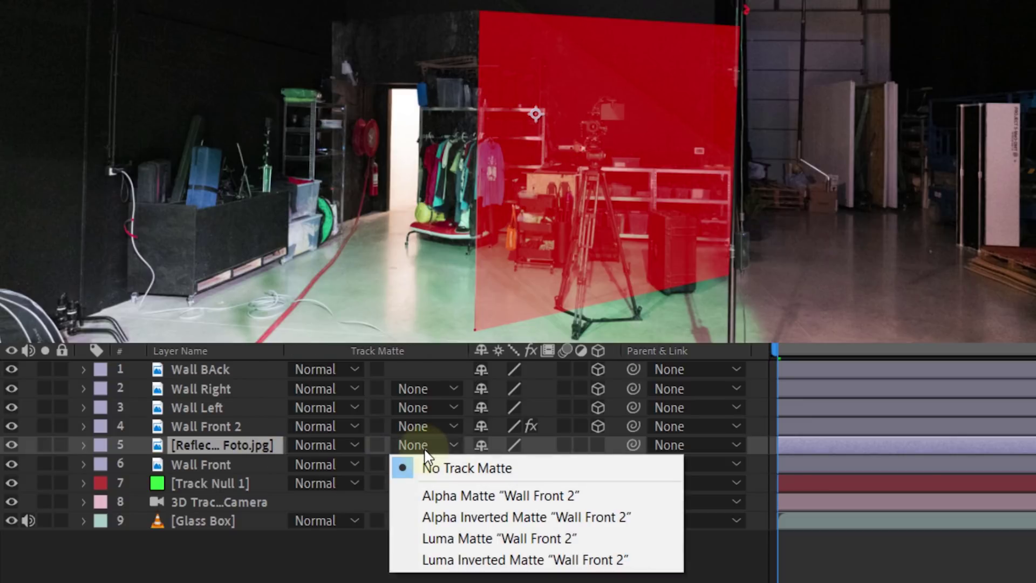
pyautogui.click(490, 495)
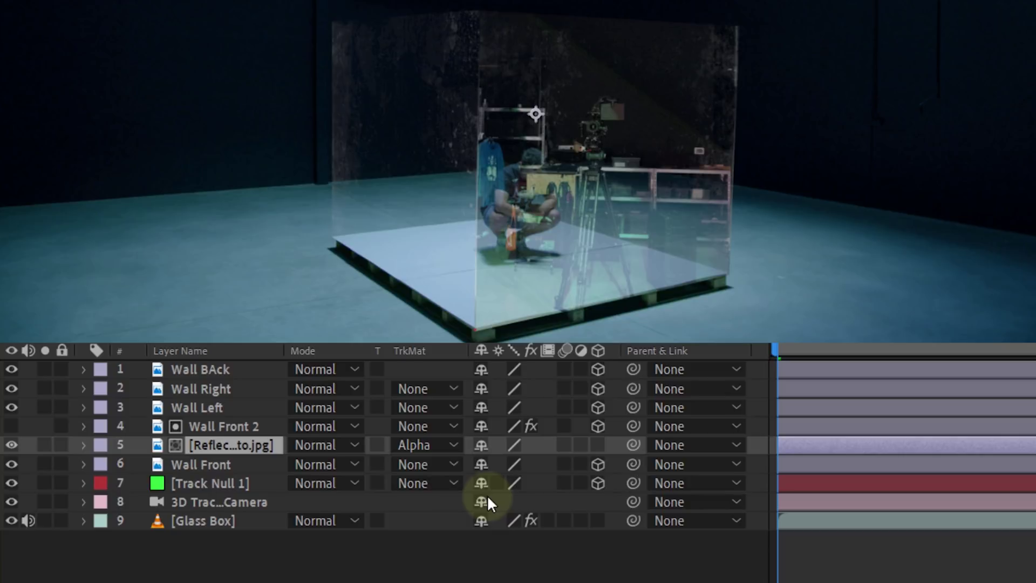
pyautogui.press('p')
pyautogui.moveTo(526, 363); pyautogui.dragTo(917, 323)
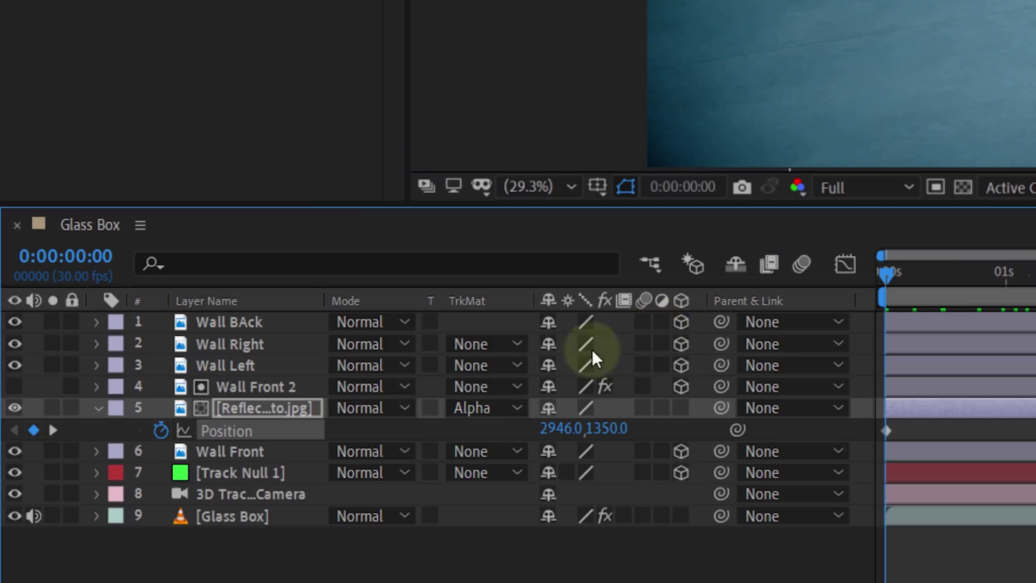
# Step: Change the reflection photo's blending mode and lower its opacity to blend it into the front glass wall
pyautogui.click(394, 410)
pyautogui.click(430, 138)
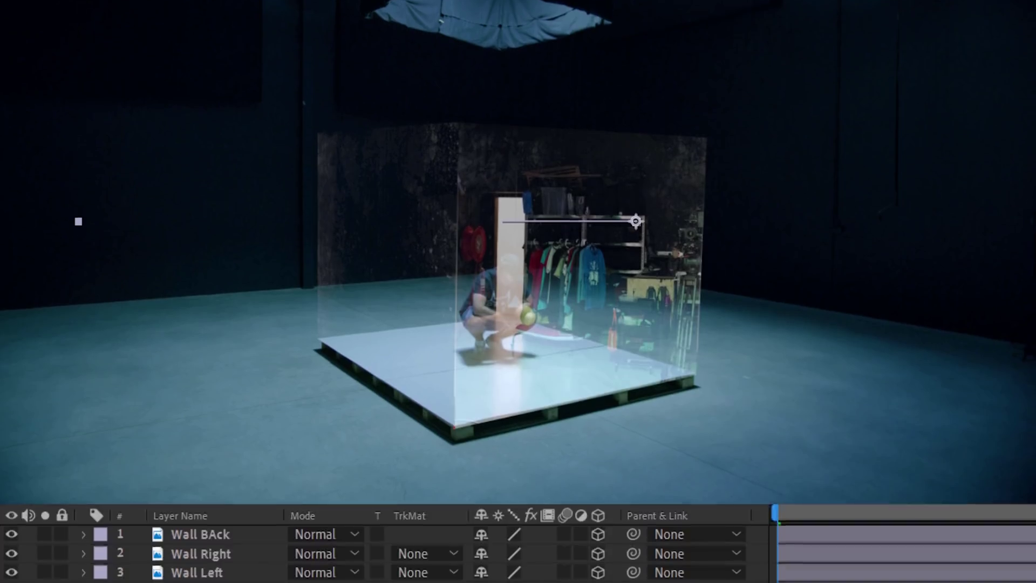
pyautogui.moveTo(477, 463); pyautogui.dragTo(388, 469)
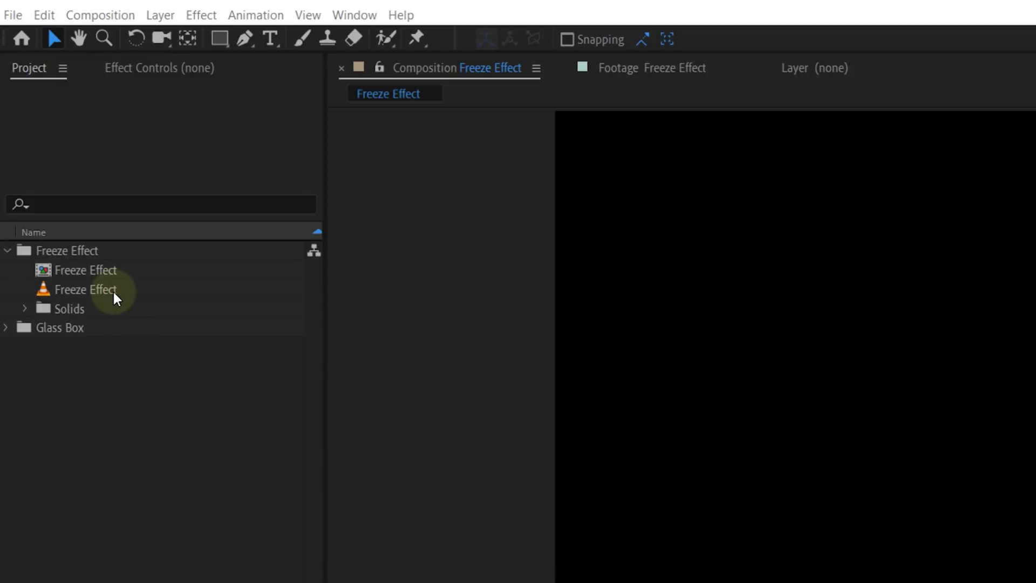
# Step: Add the Freeze Effect footage to the composition and run the 3D camera tracker on it
pyautogui.moveTo(114, 295); pyautogui.dragTo(225, 303)
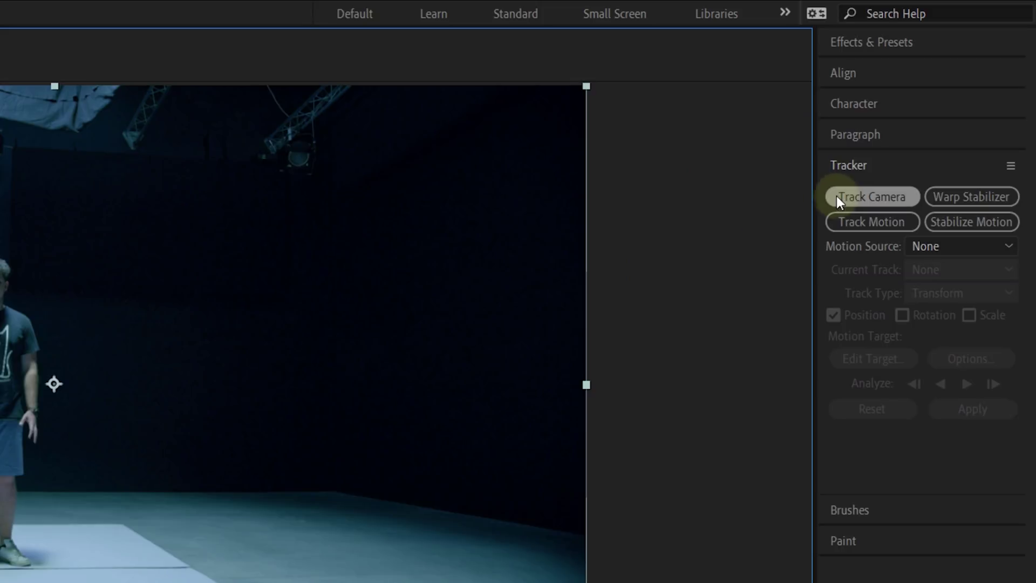
pyautogui.click(908, 196)
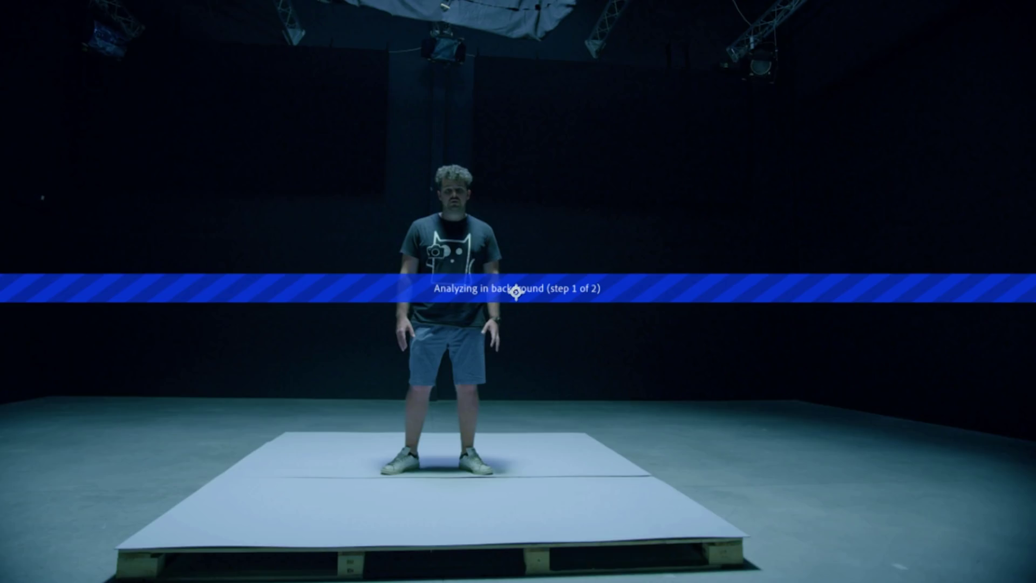
# Step: Create a null and camera from the track point at the platform's front left corner
pyautogui.click(225, 529)
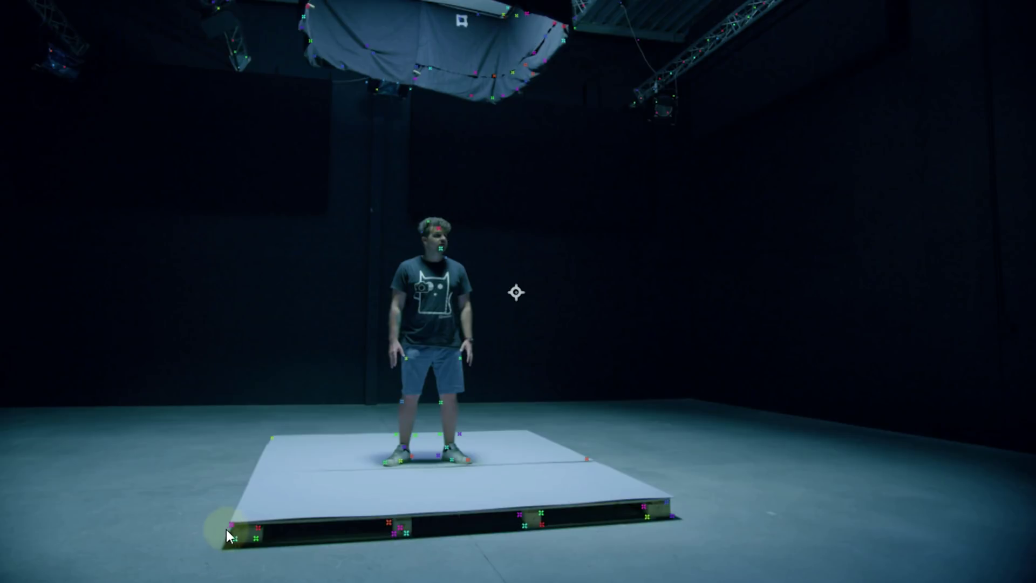
pyautogui.rightClick(231, 525)
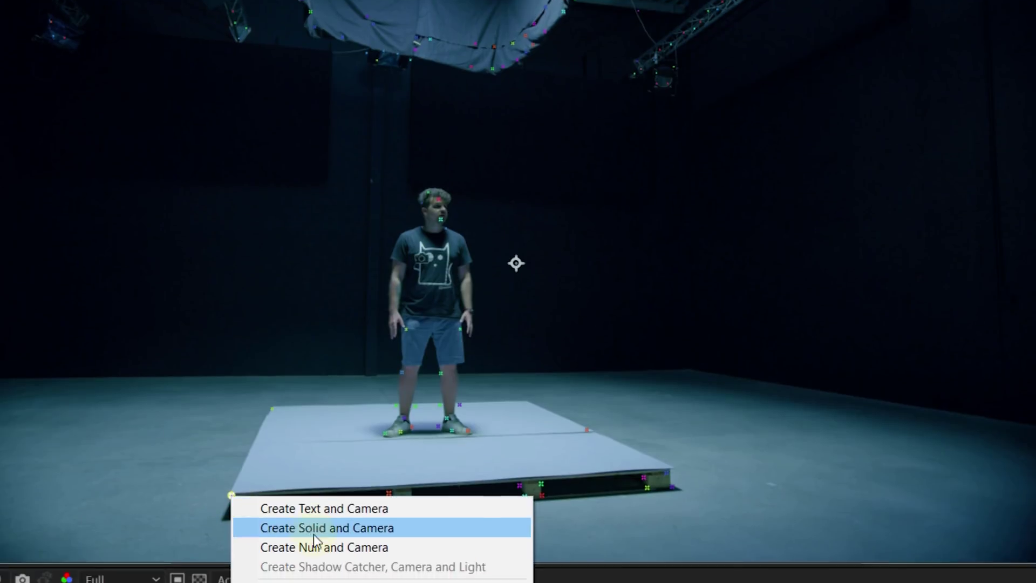
pyautogui.click(320, 525)
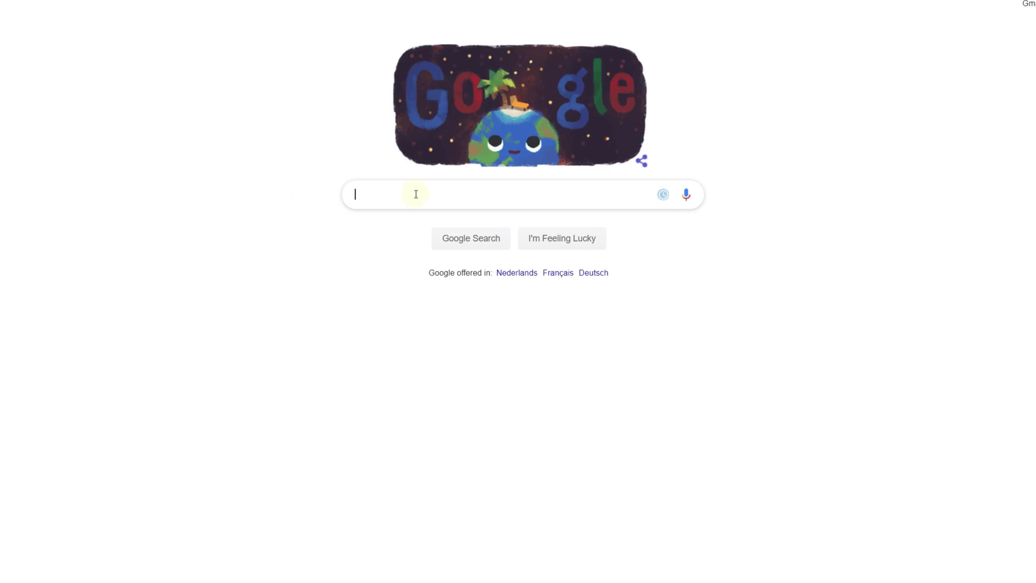
# Step: Switch to the web browser and search Google for a frost texture image
pyautogui.write('frost')
pyautogui.press('Return')
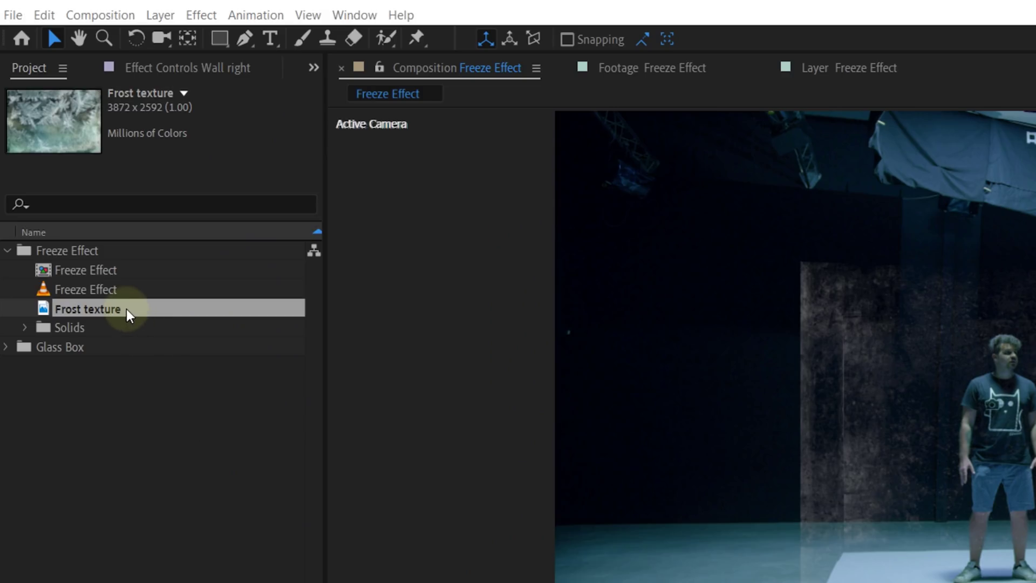
# Step: Place Frost texture at the top of the Freeze Effect layer stack and make it a 3D layer
pyautogui.moveTo(126, 309); pyautogui.dragTo(193, 274)
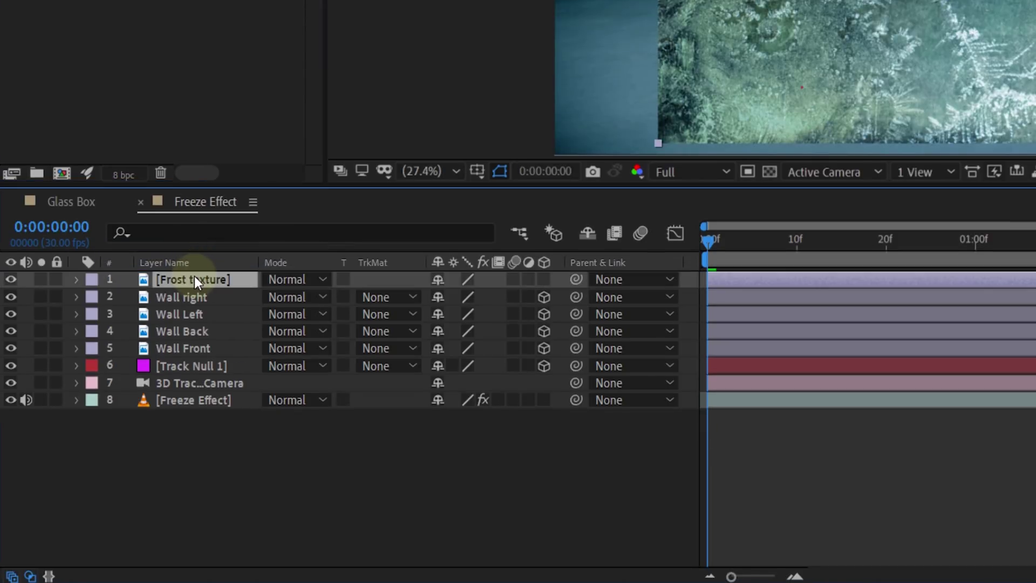
pyautogui.click(543, 280)
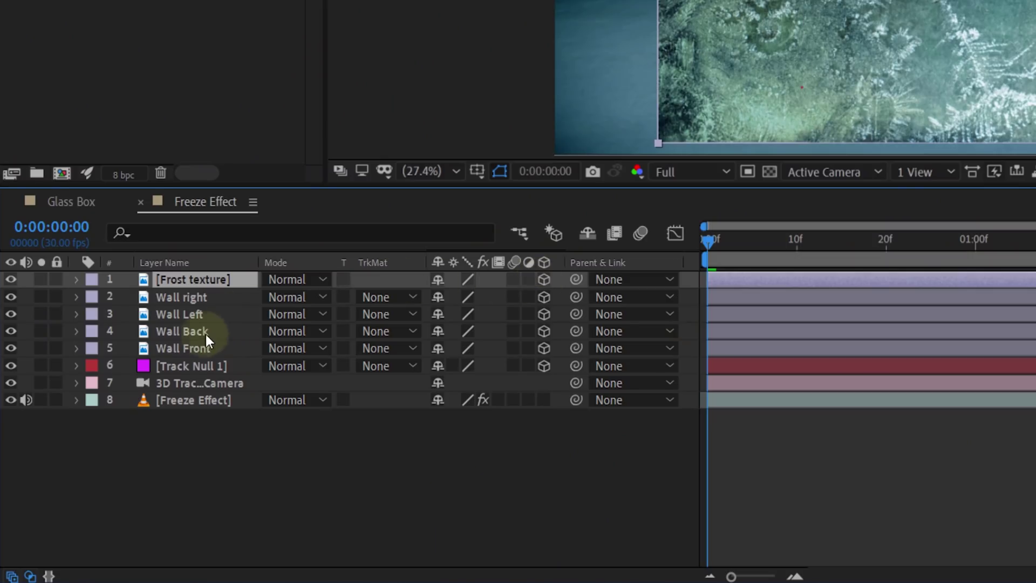
# Step: Copy the Transform properties of the Wall Front layer and paste them onto the Frost texture layer
pyautogui.click(195, 345)
pyautogui.click(78, 348)
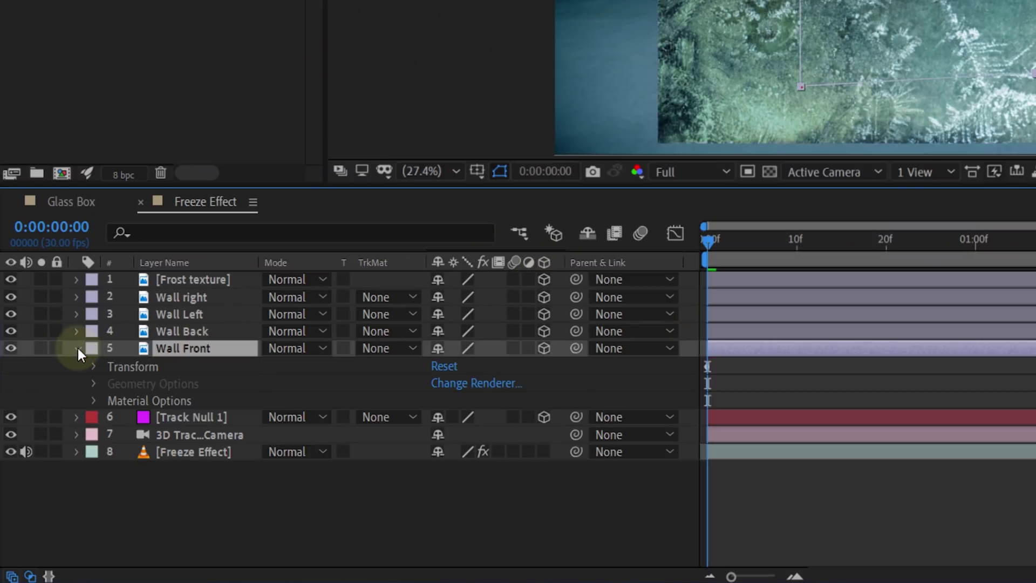
pyautogui.click(137, 366)
pyautogui.hotkey('ctrl', 'c')
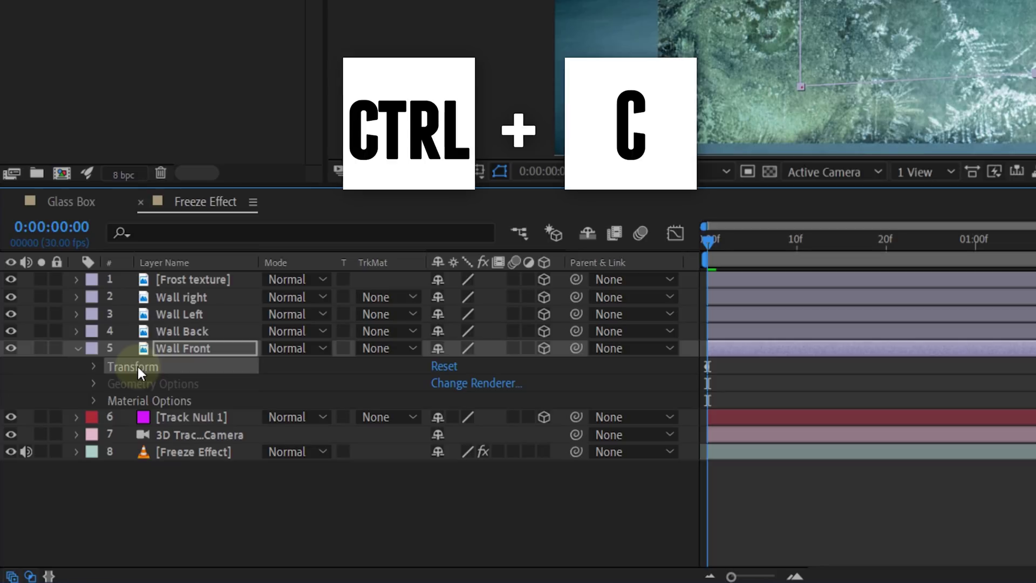
pyautogui.click(192, 280)
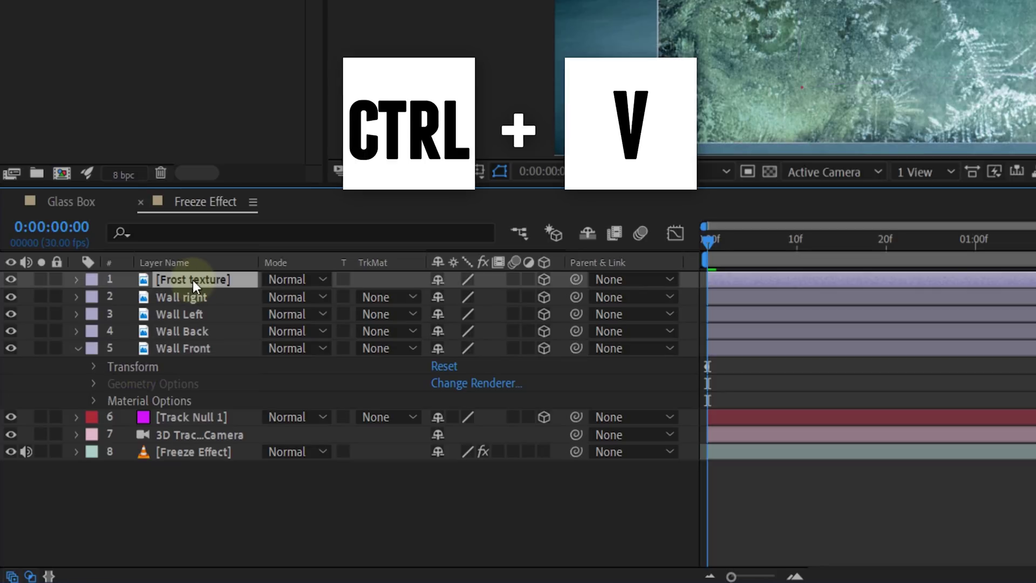
pyautogui.hotkey('ctrl', 'v')
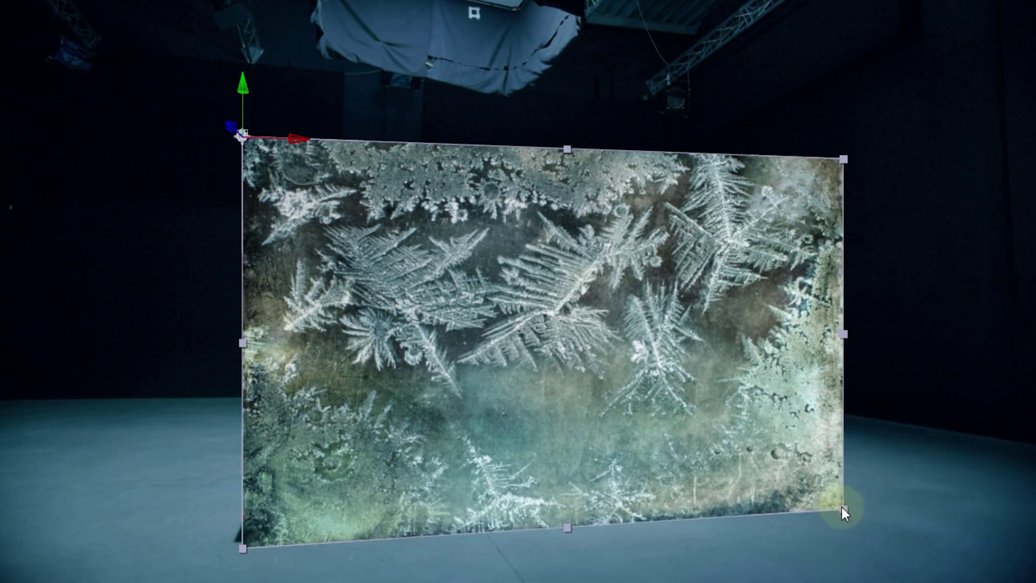
# Step: Scale the frost texture down in height and width to fit the front glass wall
pyautogui.moveTo(842, 507); pyautogui.dragTo(792, 486)
pyautogui.moveTo(792, 323); pyautogui.dragTo(692, 338)
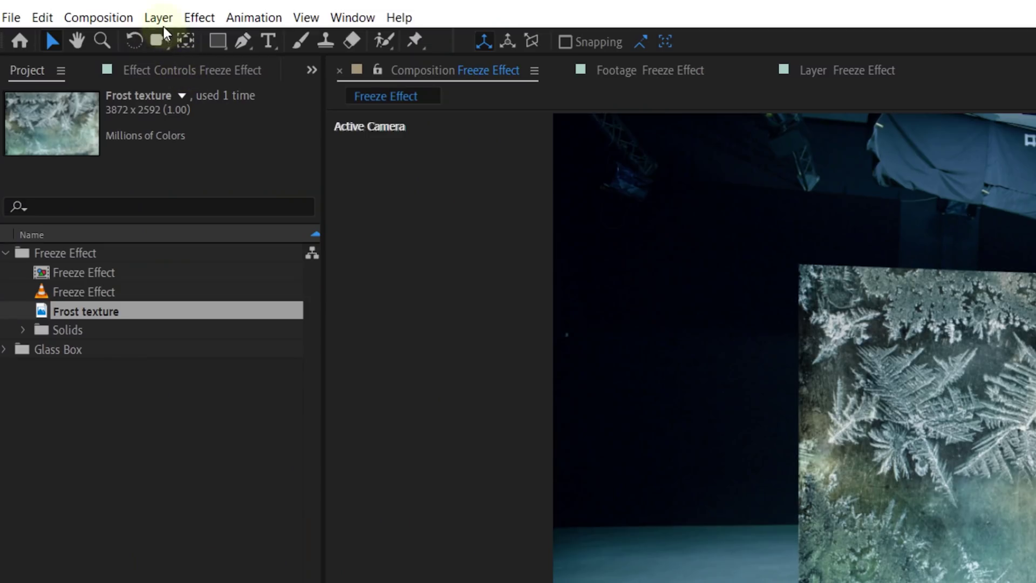
# Step: Create a new black solid layer in the Freeze Effect composition
pyautogui.click(161, 21)
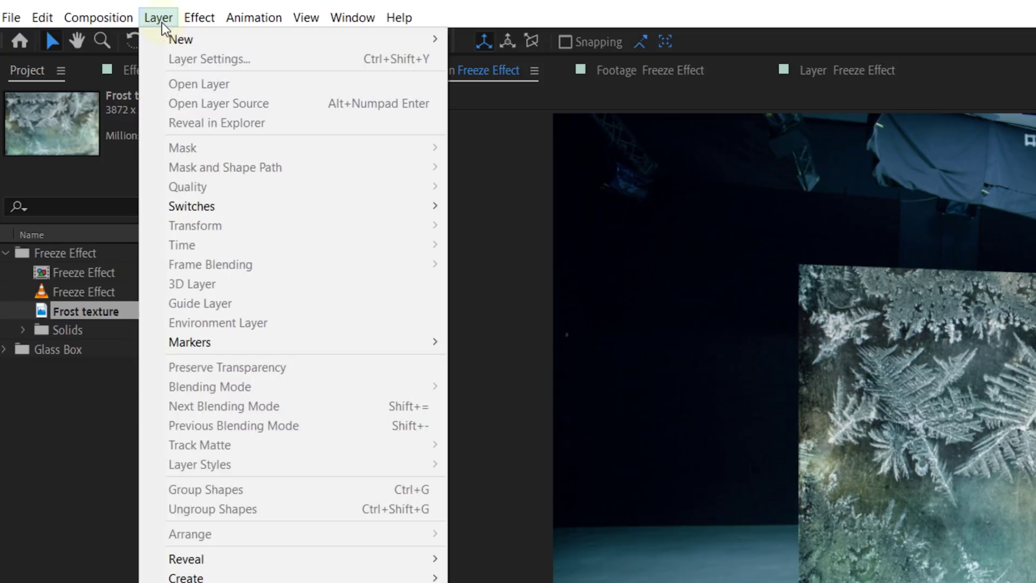
pyautogui.moveTo(340, 37)
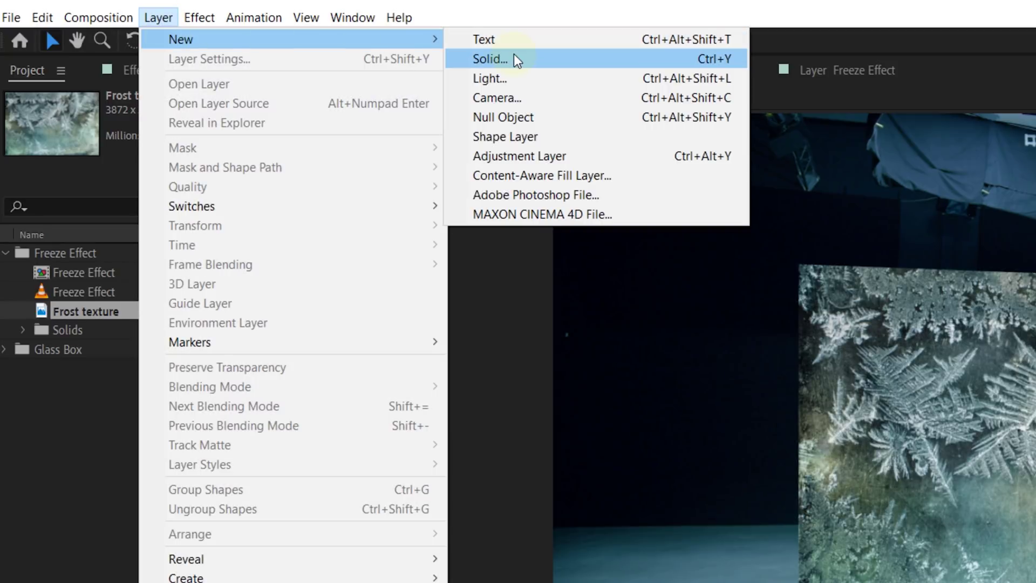
pyautogui.click(489, 59)
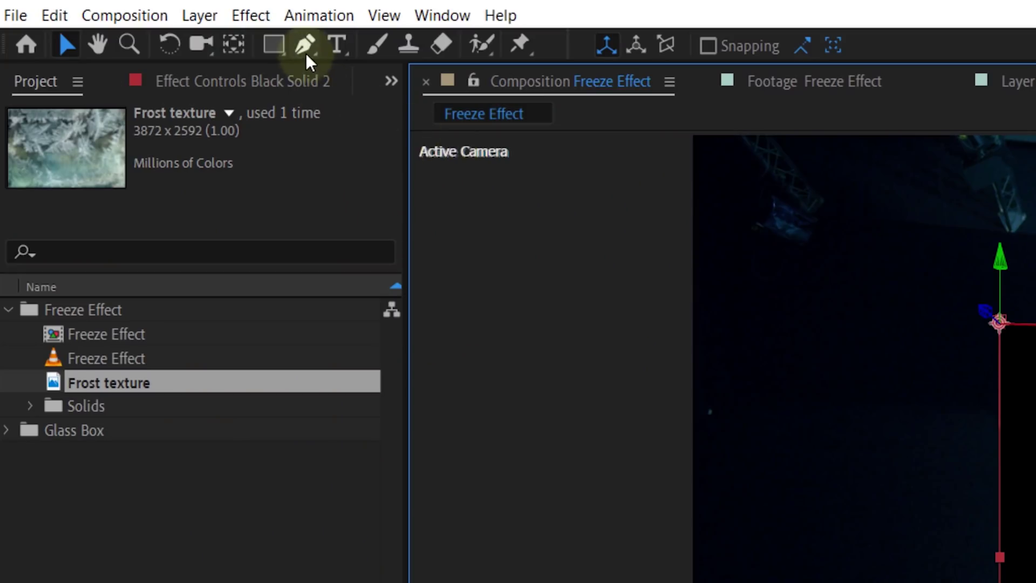
# Step: Draw a closed mask with the Pen tool around the left part of the black solid, giving it a wavy right edge
pyautogui.click(306, 55)
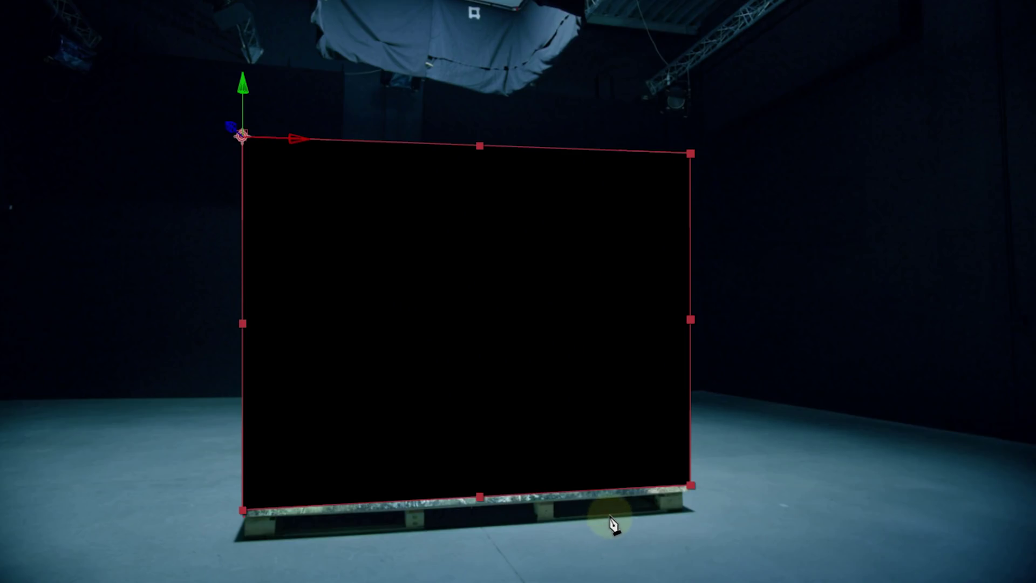
pyautogui.click(609, 516)
pyautogui.click(224, 527)
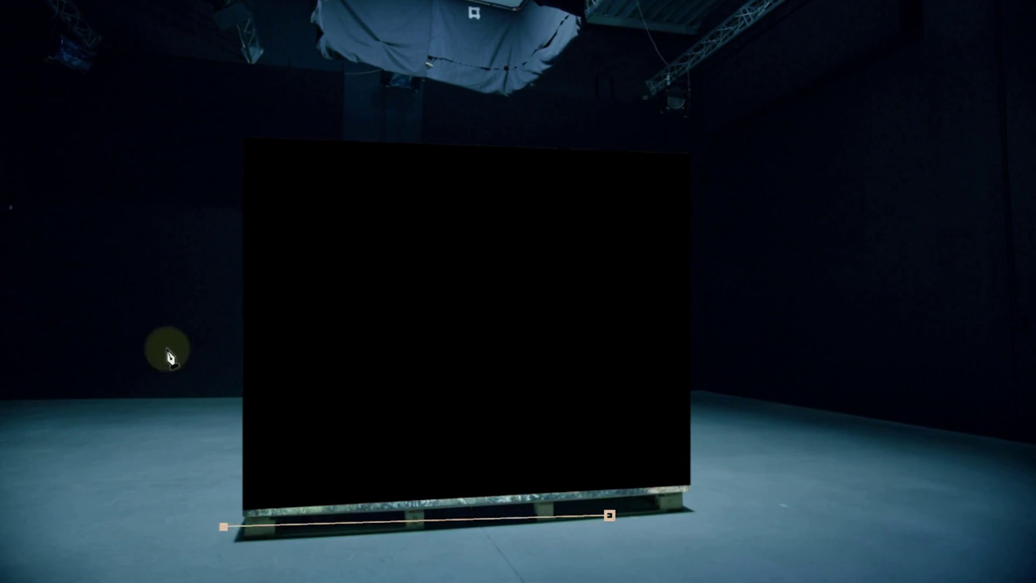
pyautogui.click(210, 91)
pyautogui.click(560, 93)
pyautogui.moveTo(504, 184); pyautogui.dragTo(512, 201)
pyautogui.moveTo(525, 251); pyautogui.dragTo(526, 275)
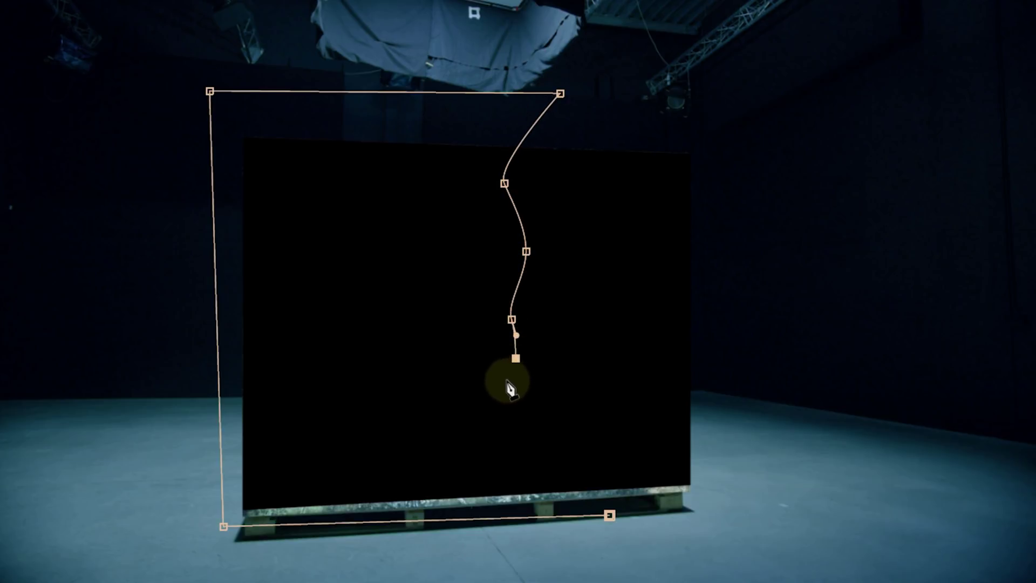
pyautogui.moveTo(548, 475); pyautogui.dragTo(553, 484)
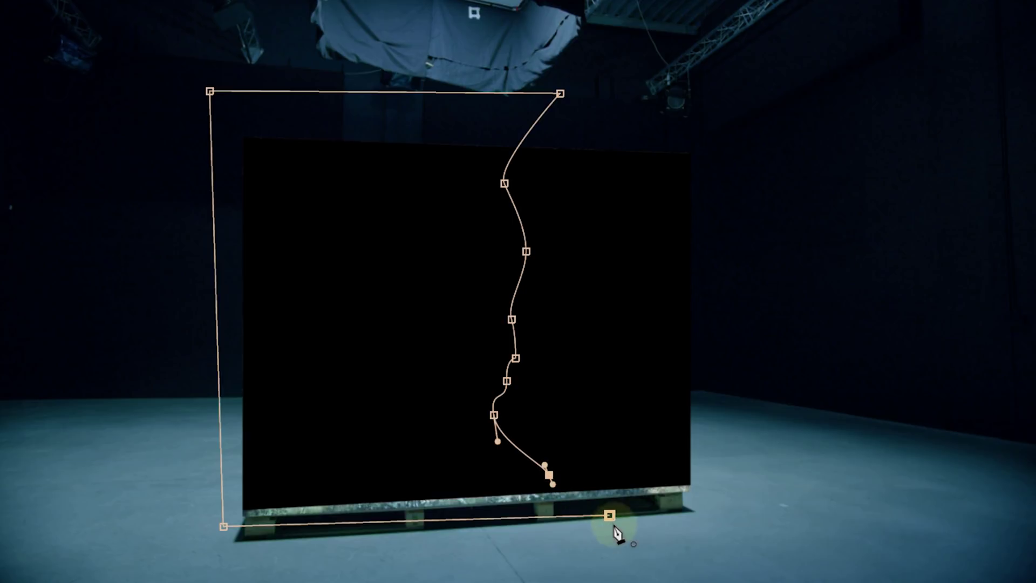
pyautogui.click(609, 516)
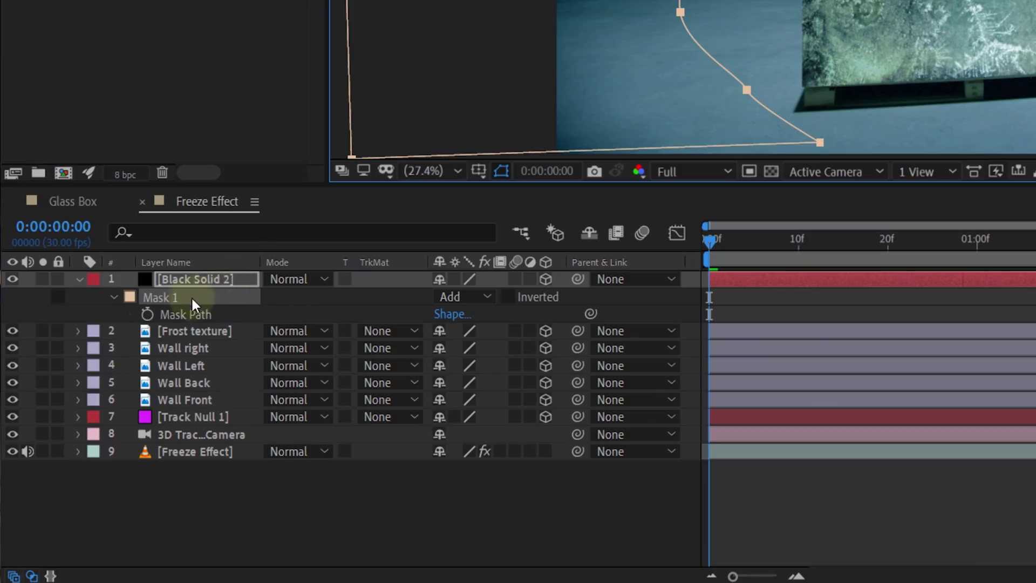
# Step: Keyframe the solid's Mask Path at 0:00:00:00, then move the mask to the right across the frost texture at 0:00:04:18
pyautogui.click(147, 316)
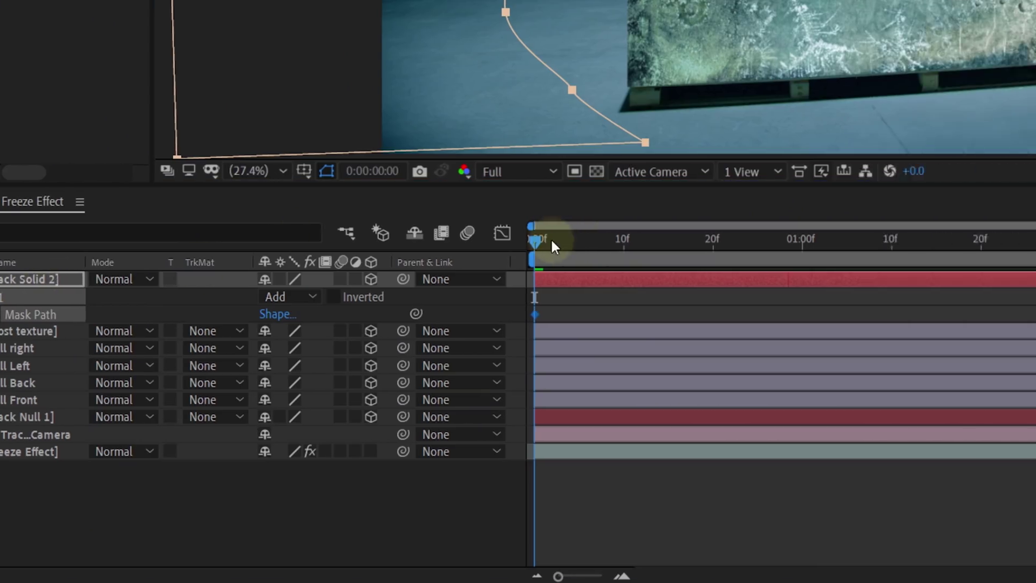
pyautogui.moveTo(709, 240); pyautogui.dragTo(1035, 240)
pyautogui.moveTo(891, 247); pyautogui.dragTo(980, 236)
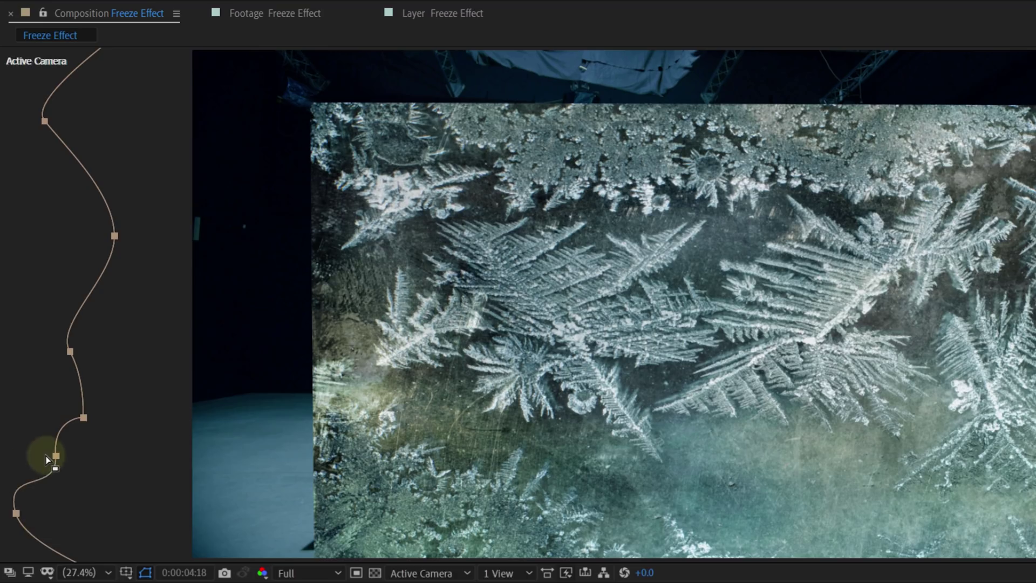
pyautogui.moveTo(84, 418); pyautogui.dragTo(711, 406)
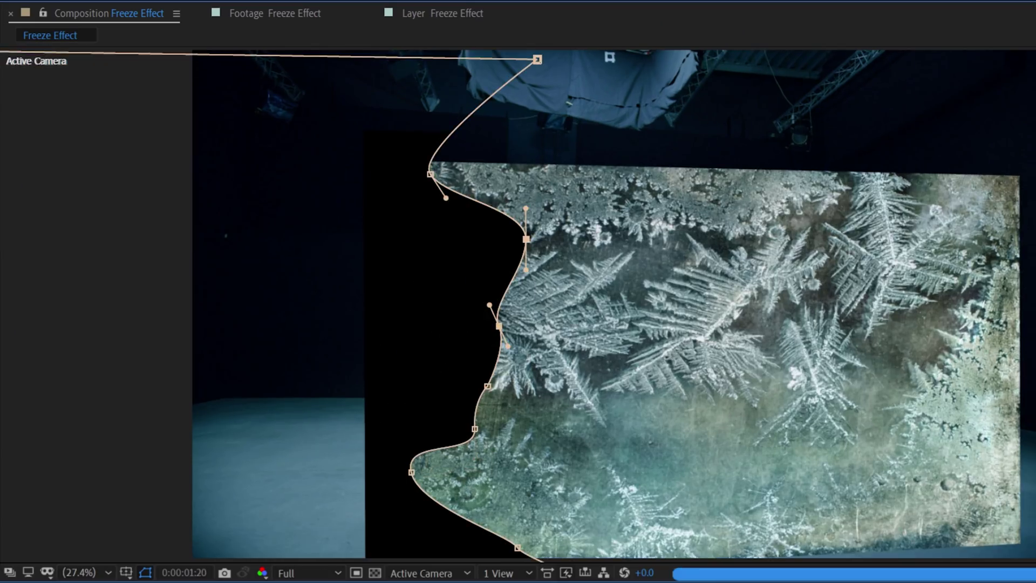
# Step: Reshape the mask's wavy edge at 0:00:02:29, 0:00:03:18 and 0:00:04:01 to vary its movement
pyautogui.press('space')
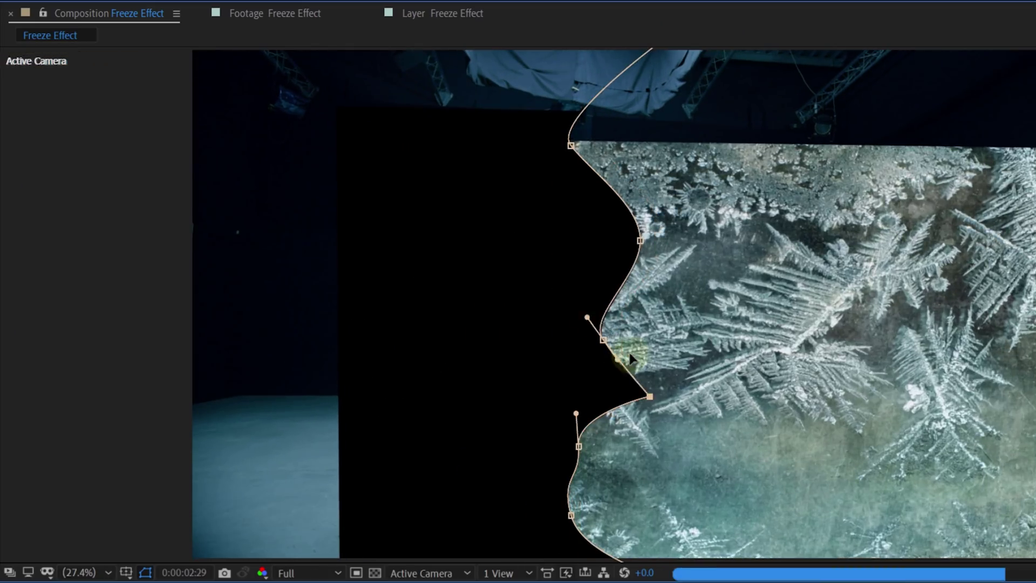
pyautogui.moveTo(630, 359); pyautogui.dragTo(588, 449)
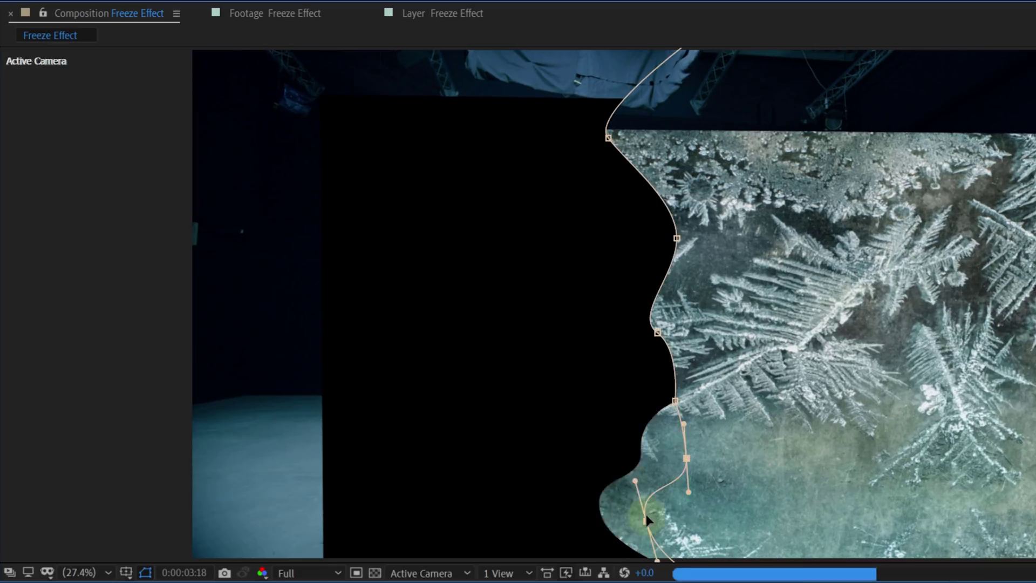
pyautogui.moveTo(615, 138); pyautogui.dragTo(663, 135)
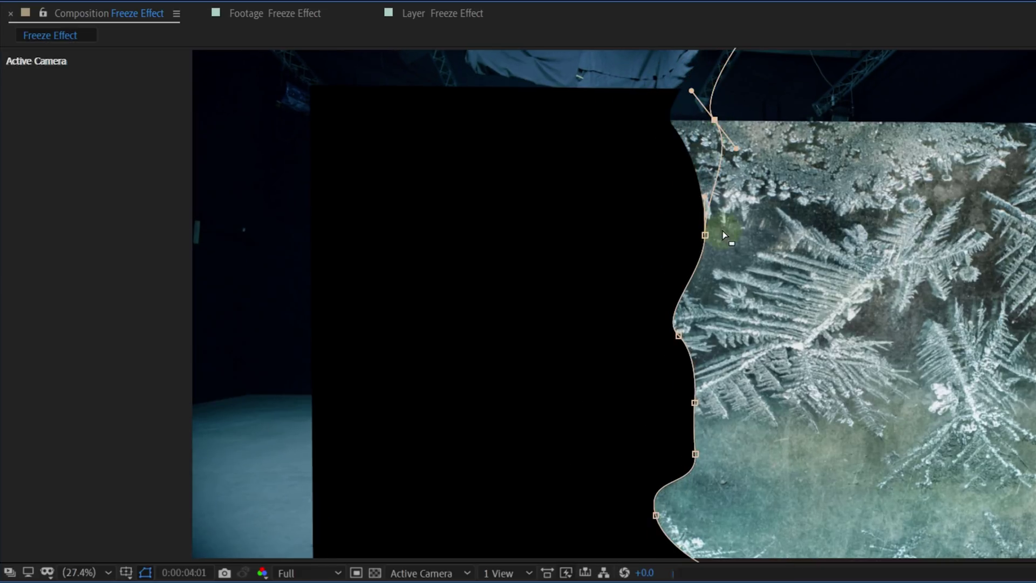
pyautogui.moveTo(716, 231); pyautogui.dragTo(717, 235)
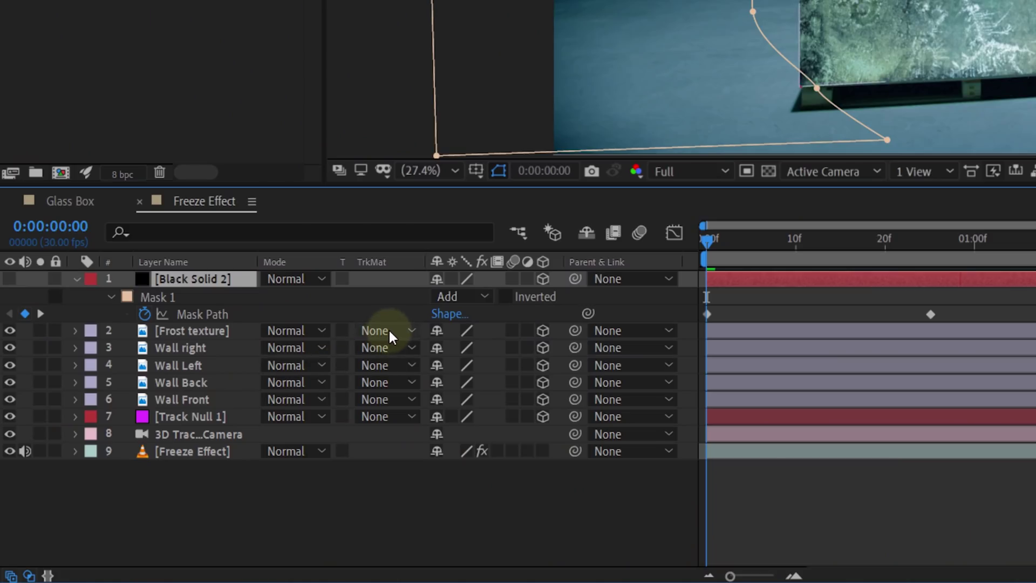
# Step: Set the Frost texture layer's track matte to Alpha Matte "[Black Solid 2]"
pyautogui.click(388, 331)
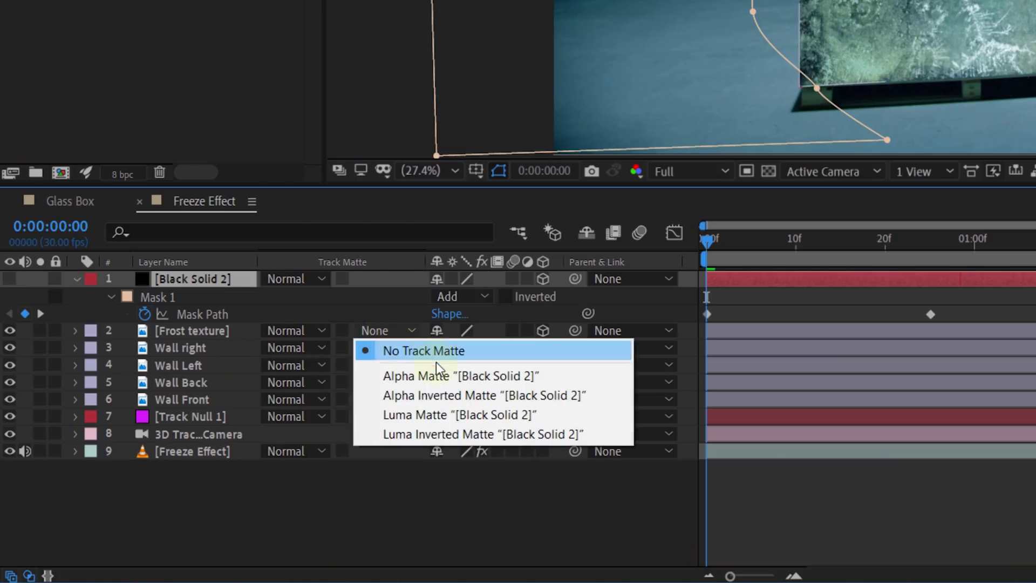
pyautogui.click(519, 374)
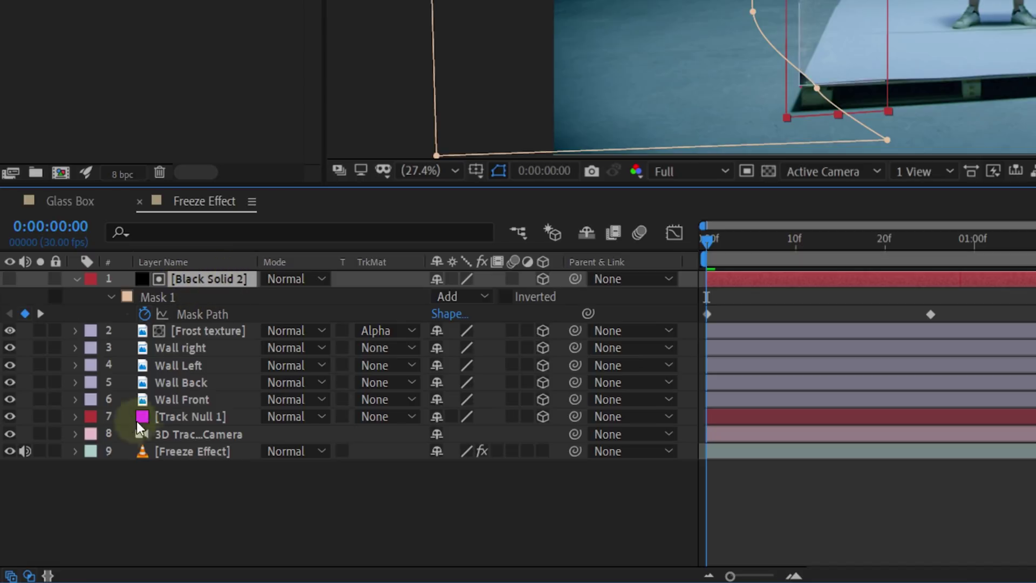
# Step: Collapse the timeline's Transfer Controls pane and expand it again
pyautogui.click(31, 578)
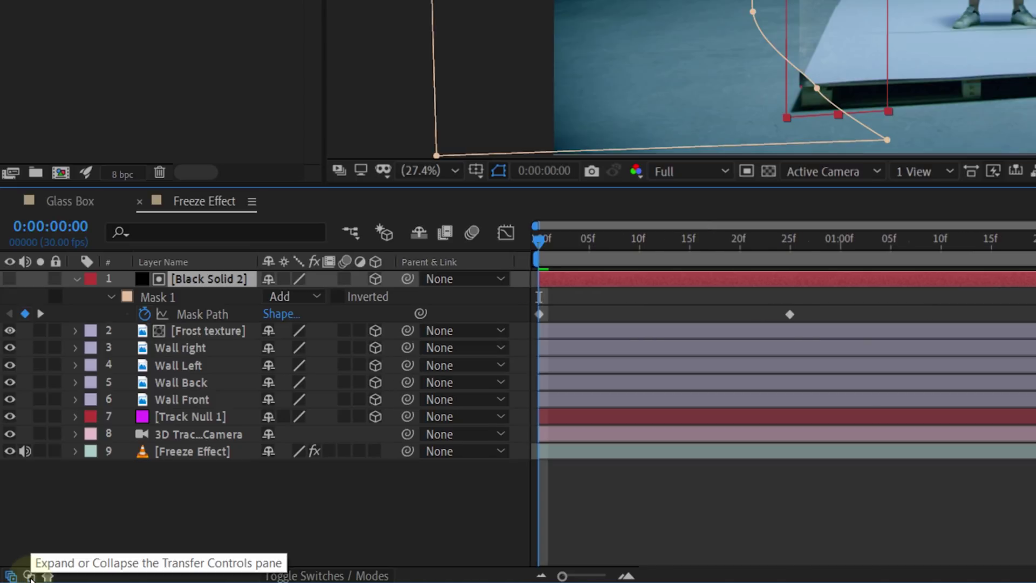
pyautogui.click(30, 578)
pyautogui.click(30, 578)
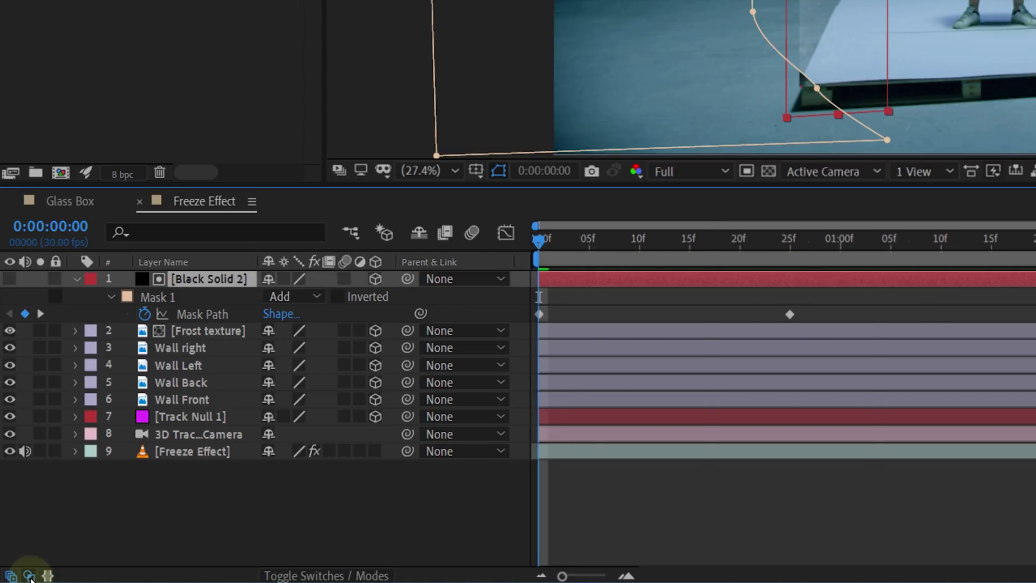
pyautogui.click(31, 578)
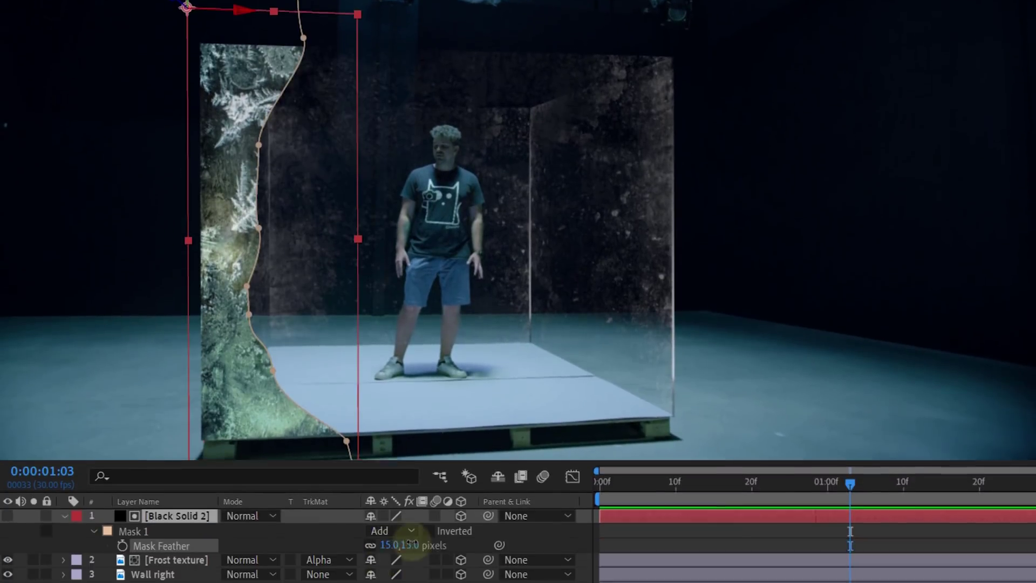
# Step: Increase the Mask Feather of Black Solid 2's mask well beyond 500 pixels to soften the frost's edge
pyautogui.moveTo(411, 544); pyautogui.dragTo(674, 487)
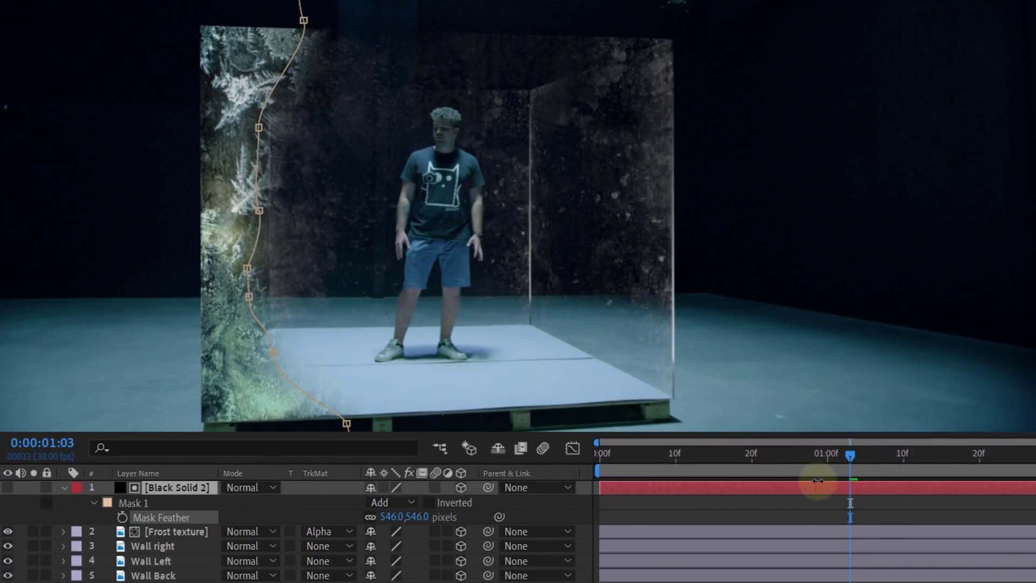
pyautogui.moveTo(815, 481); pyautogui.dragTo(914, 480)
pyautogui.moveTo(999, 477); pyautogui.dragTo(880, 488)
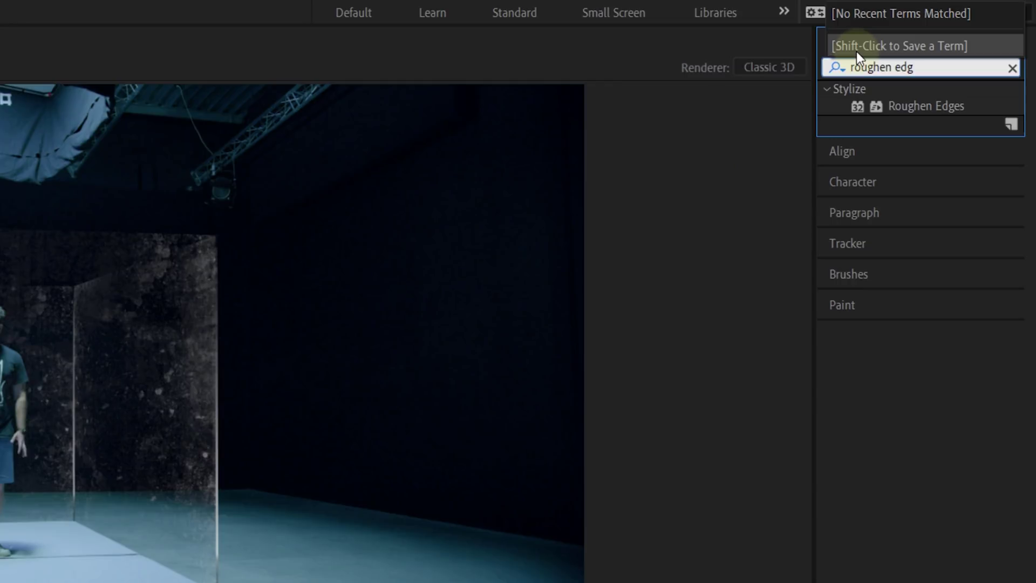
# Step: Apply Roughen Edges to Black Solid 2 with Edge Sharpness 0.55, Stretch 17 and Complexity 10, and set its Mask Feather to 883 pixels
pyautogui.moveTo(931, 110); pyautogui.dragTo(949, 316)
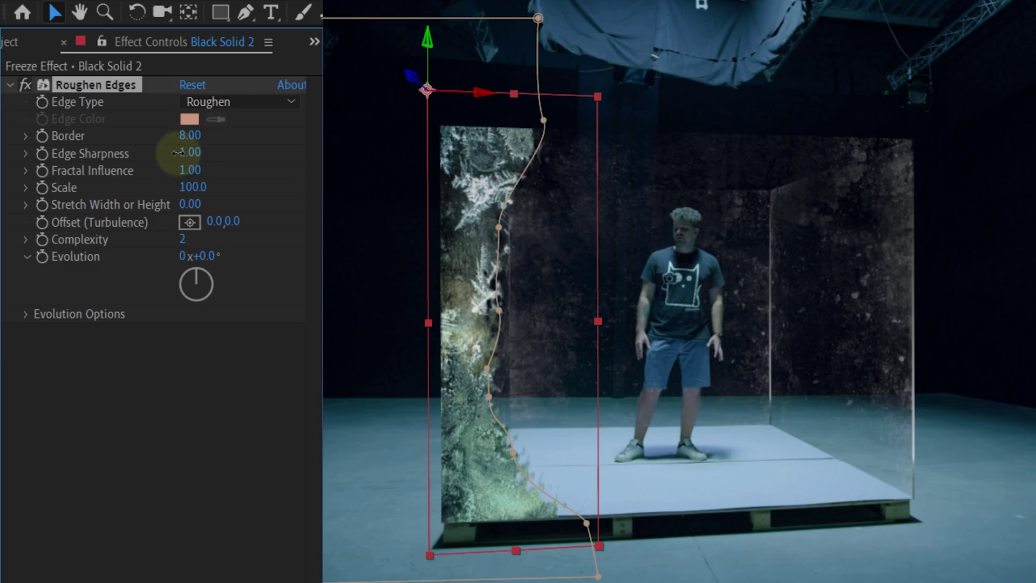
pyautogui.moveTo(185, 212); pyautogui.dragTo(317, 183)
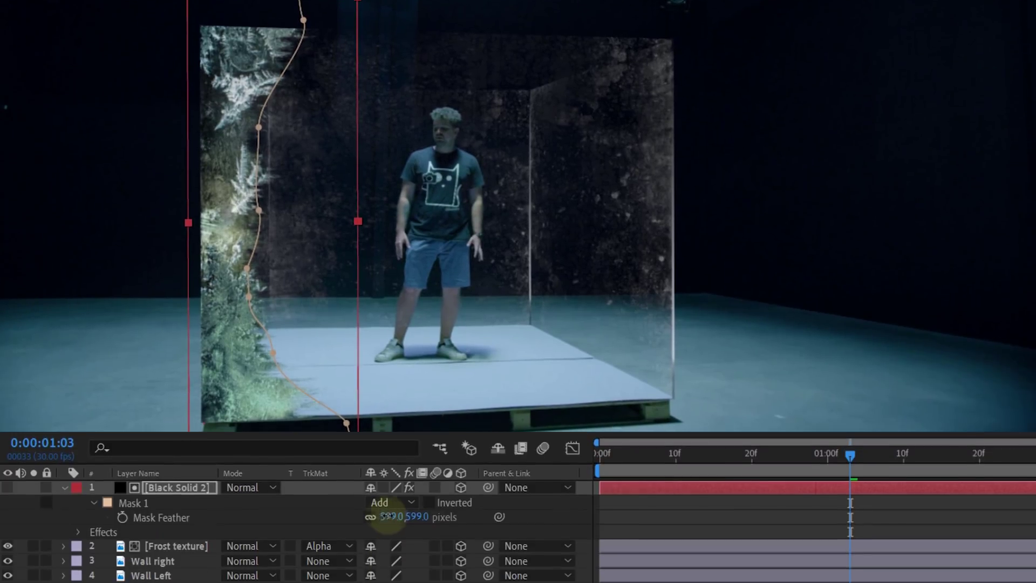
pyautogui.click(602, 502)
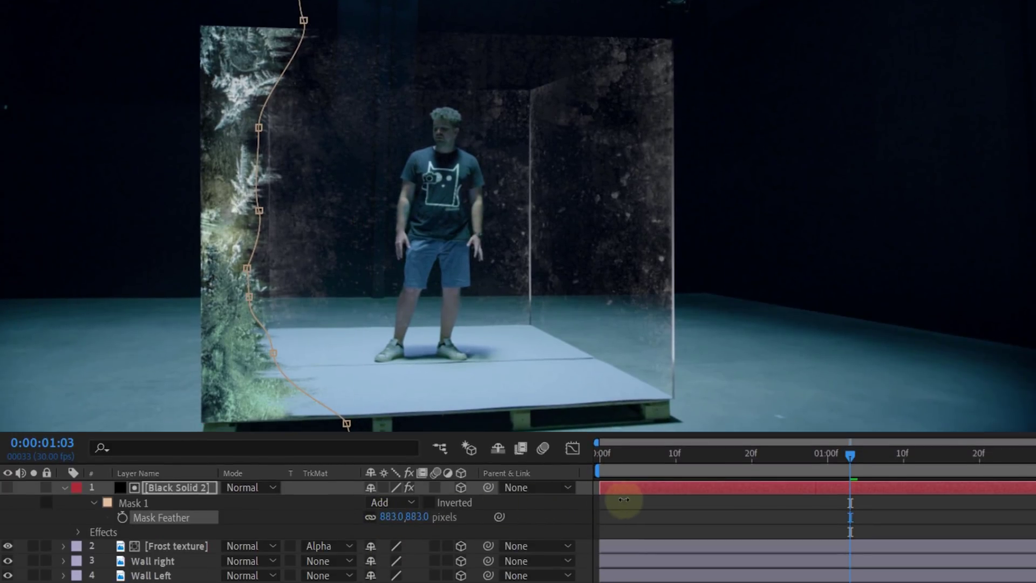
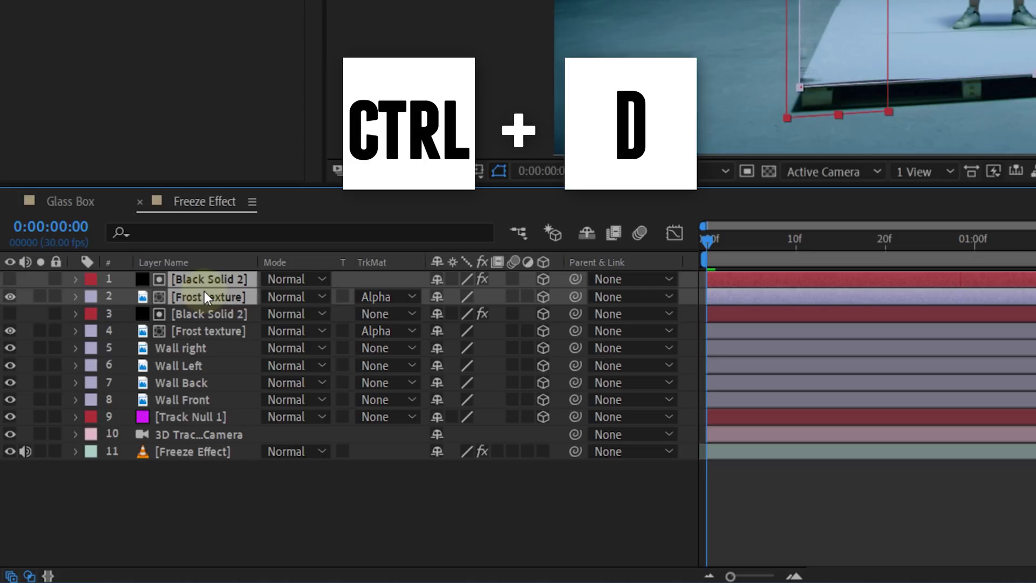
# Step: Select the topmost Black Solid 2 duplicate and reveal its mask path in the timeline
pyautogui.click(209, 280)
pyautogui.press('m')
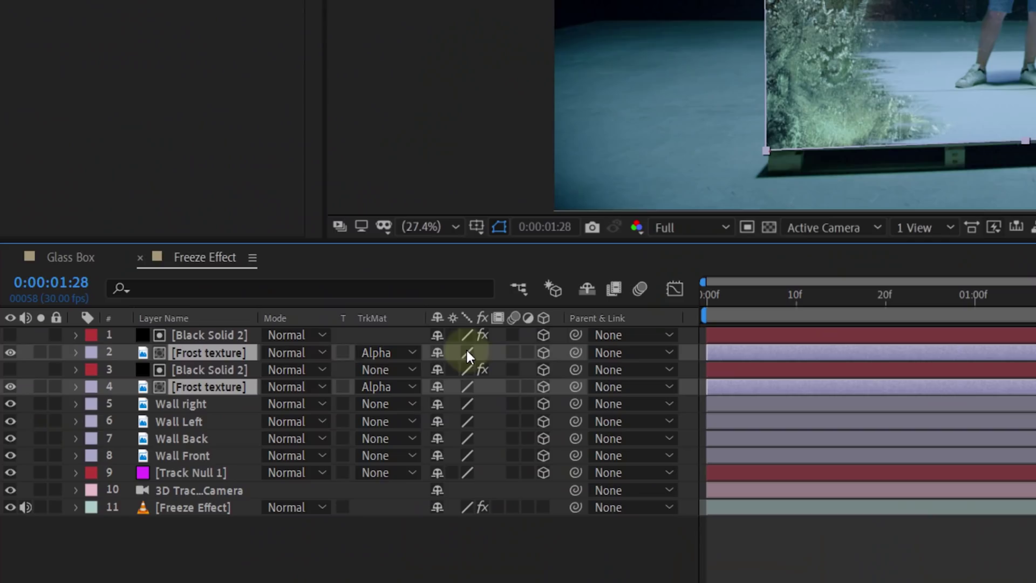
# Step: Set both Frost texture layers to the Add blending mode and lower their opacity to 85%
pyautogui.click(312, 351)
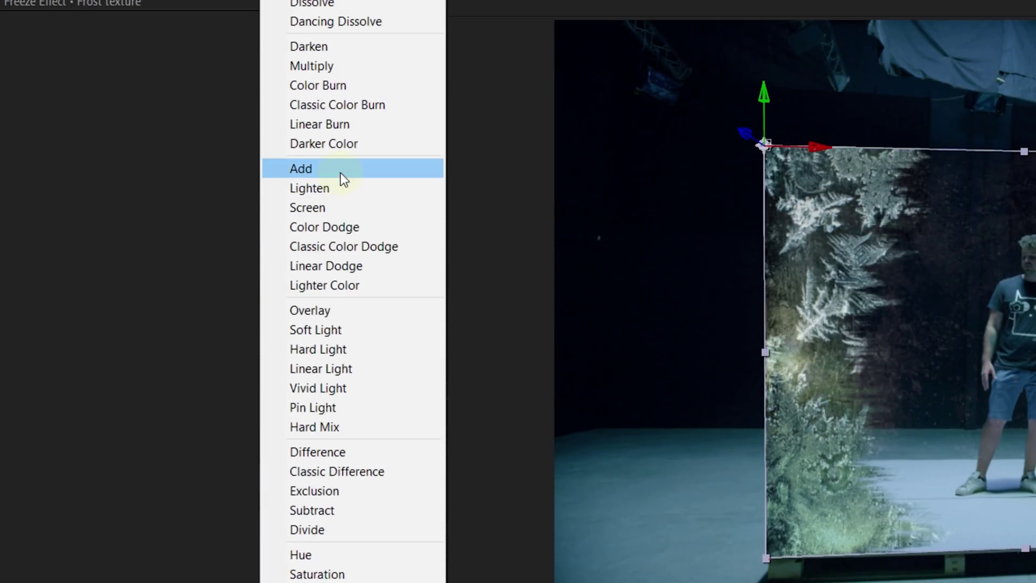
pyautogui.click(341, 173)
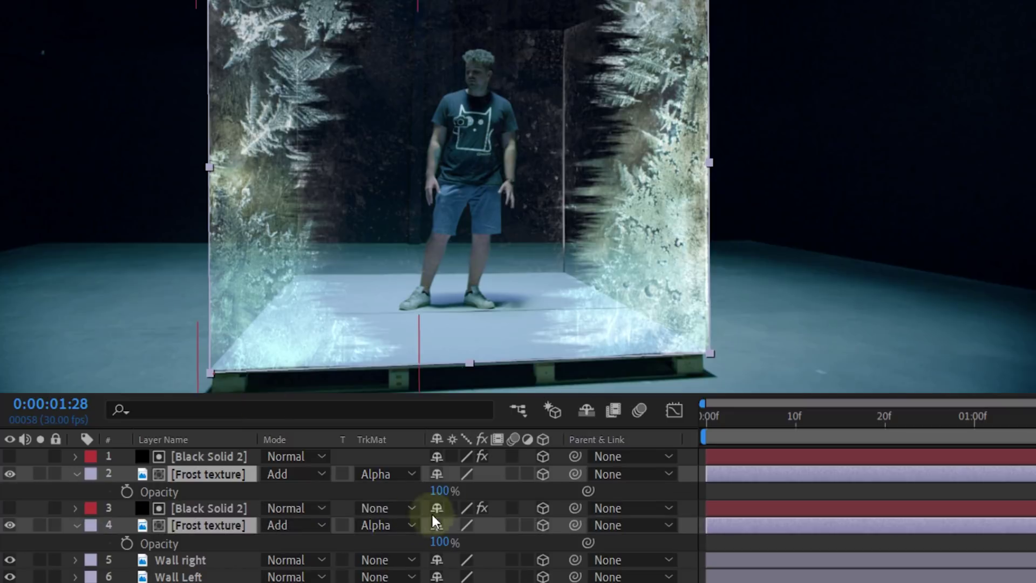
pyautogui.moveTo(439, 492); pyautogui.dragTo(403, 489)
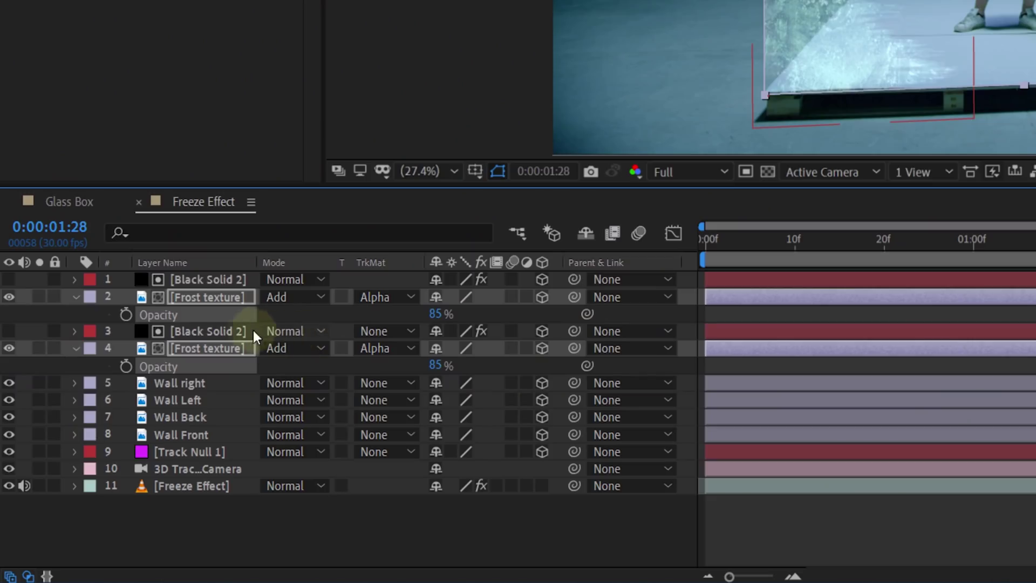
# Step: Duplicate the lower Black Solid 2 layer and move the copy beneath the lower Frost texture layer
pyautogui.click(235, 331)
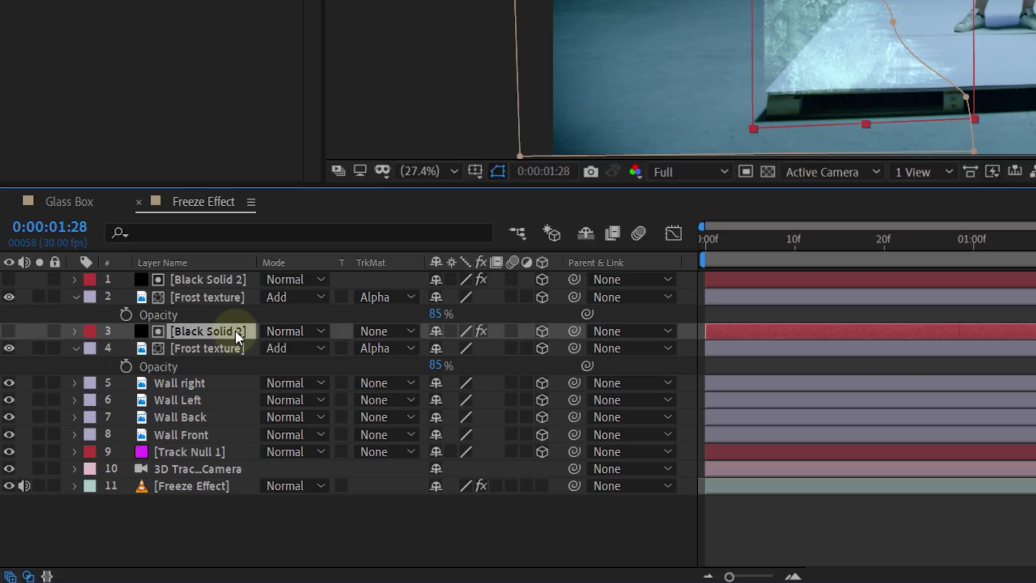
pyautogui.hotkey('ctrl', 'd')
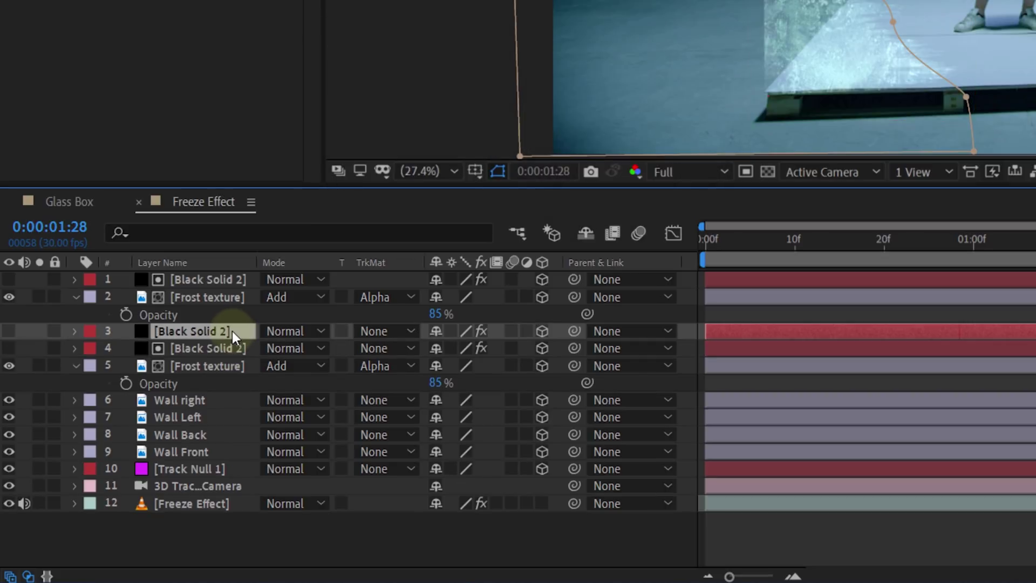
pyautogui.moveTo(229, 329); pyautogui.dragTo(223, 383)
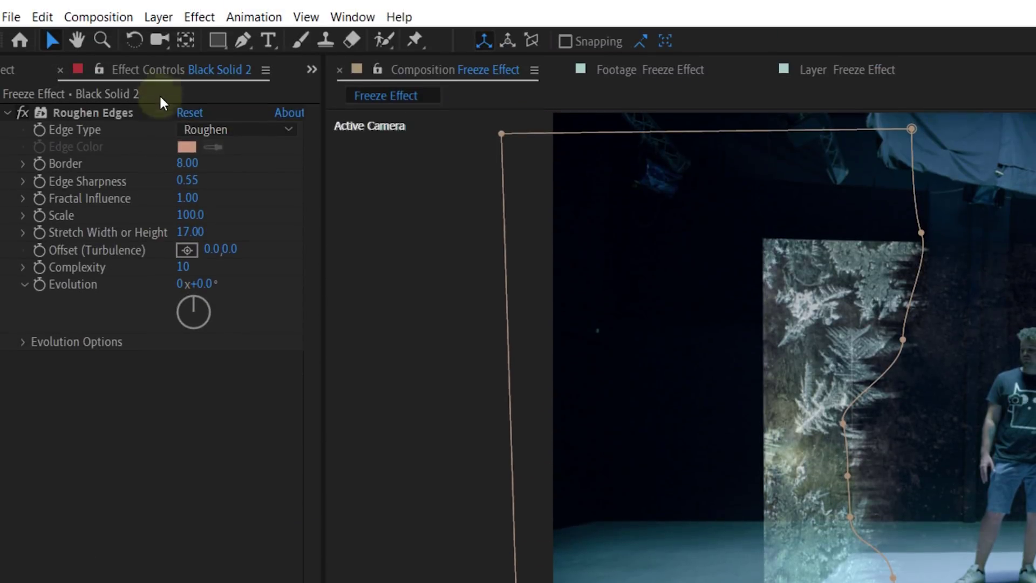
# Step: Turn the copied black solid into a new deep cyan solid, about #1590A9, and set its opacity to 30%
pyautogui.click(158, 16)
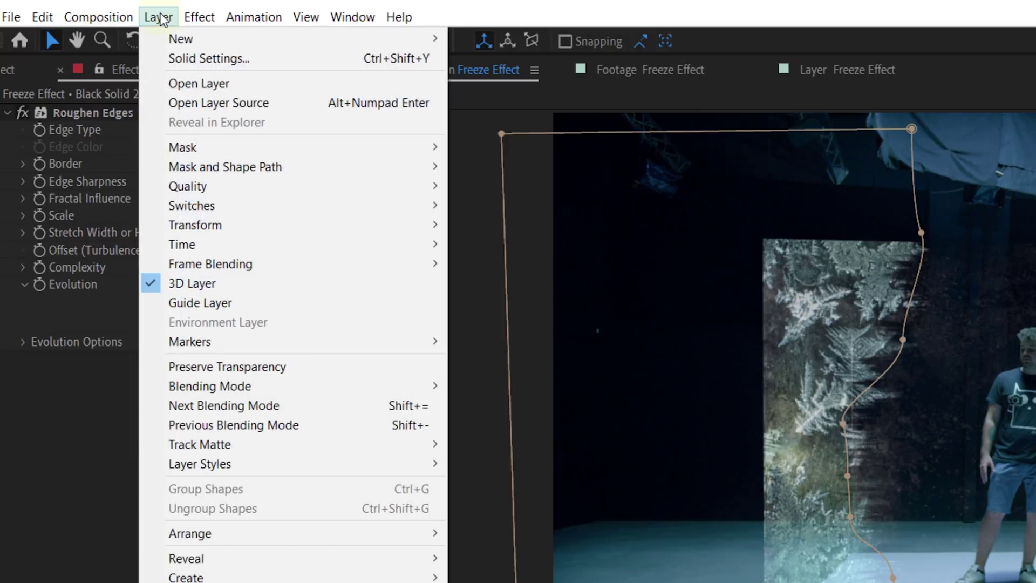
pyautogui.click(167, 61)
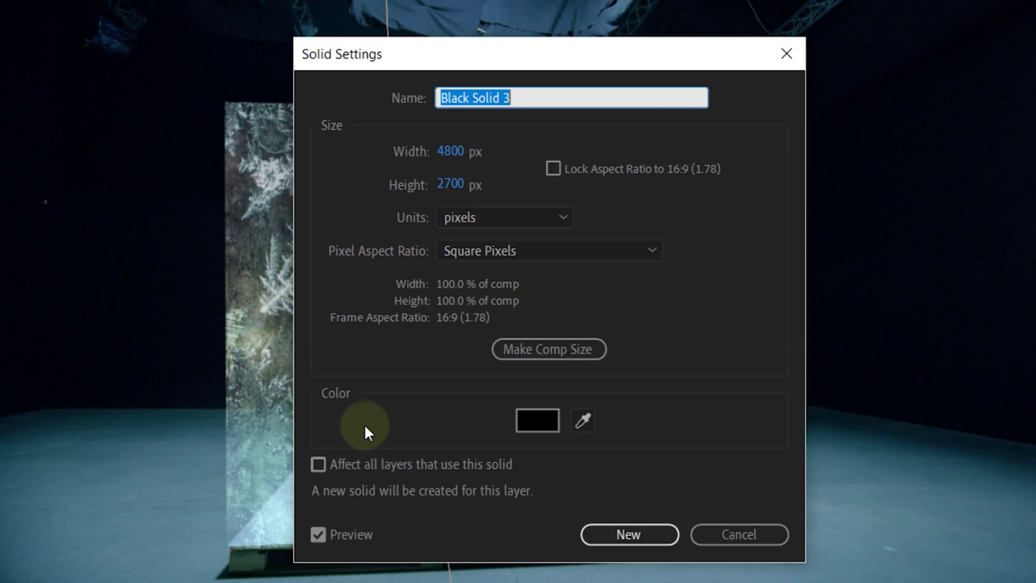
pyautogui.click(522, 422)
pyautogui.moveTo(645, 241)
pyautogui.mouseDown()
pyautogui.moveTo(645, 222)
pyautogui.moveTo(645, 233)
pyautogui.mouseUp()
pyautogui.moveTo(592, 219); pyautogui.dragTo(586, 192)
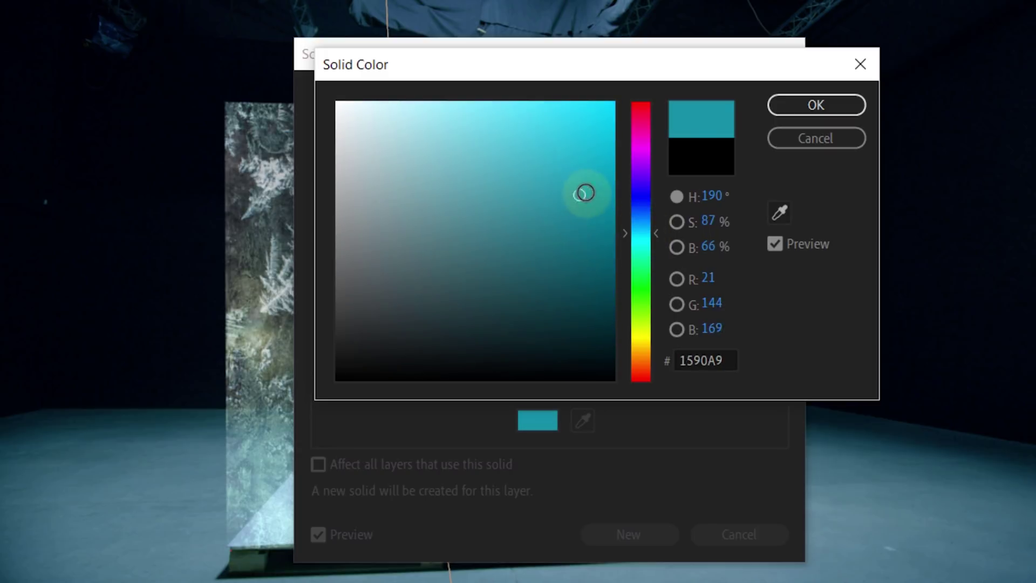
pyautogui.click(809, 108)
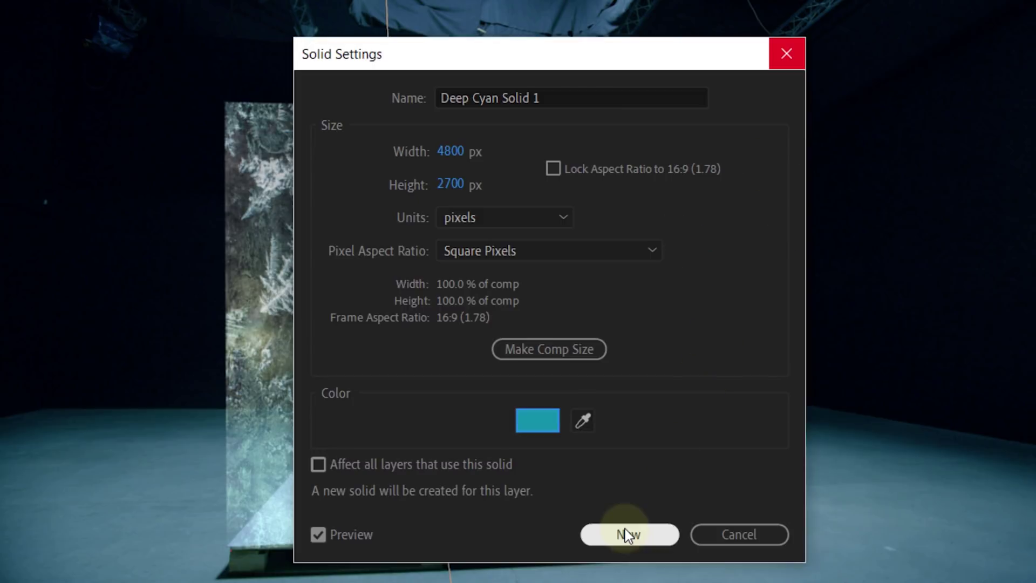
pyautogui.click(623, 534)
pyautogui.click(440, 540)
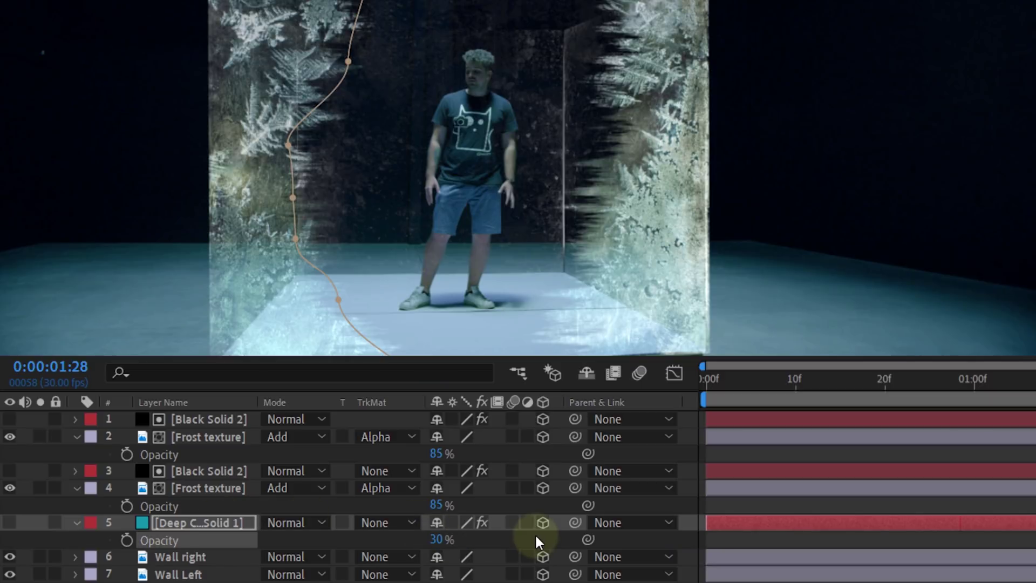
# Step: Set the cyan solid's Mask Feather to 257 pixels and expand its mask outward by more than 100 pixels
pyautogui.press('m')
pyautogui.press('m')
pyautogui.moveTo(448, 573); pyautogui.dragTo(6, 582)
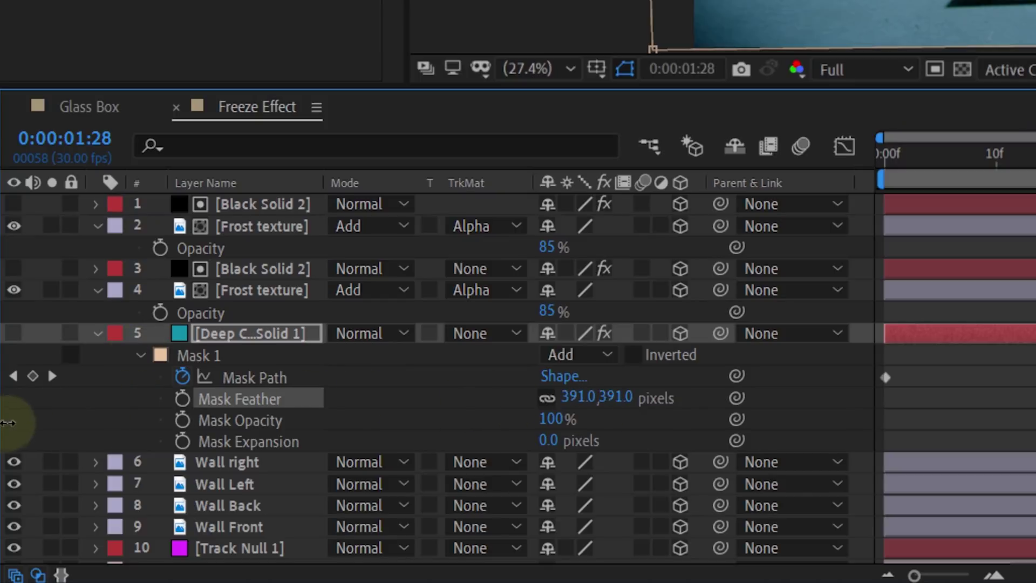
pyautogui.moveTo(2, 426); pyautogui.dragTo(413, 401)
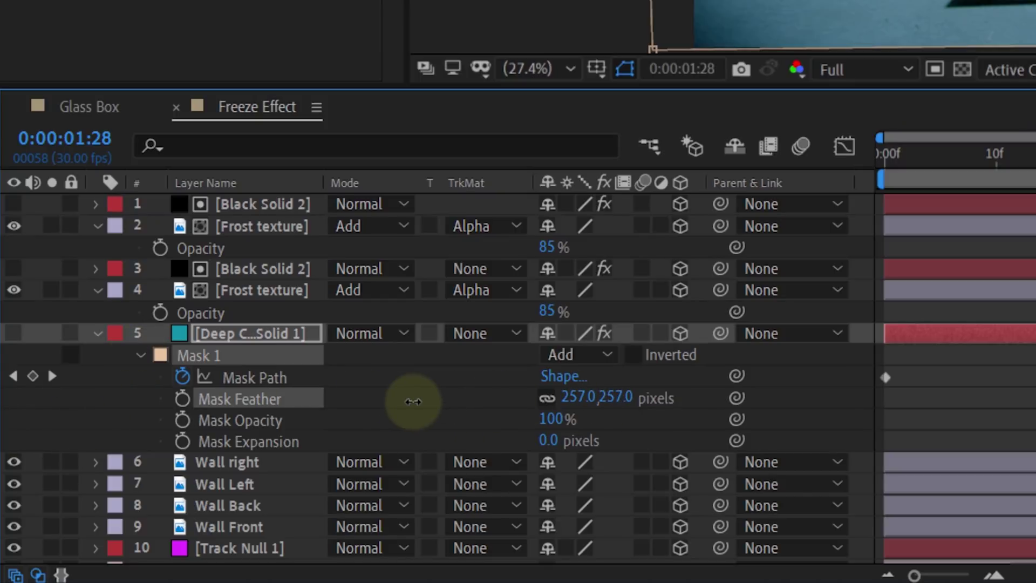
pyautogui.moveTo(546, 445); pyautogui.dragTo(705, 411)
# Step: Make the cyan solid layer visible and set its blending mode to Screen
pyautogui.click(13, 333)
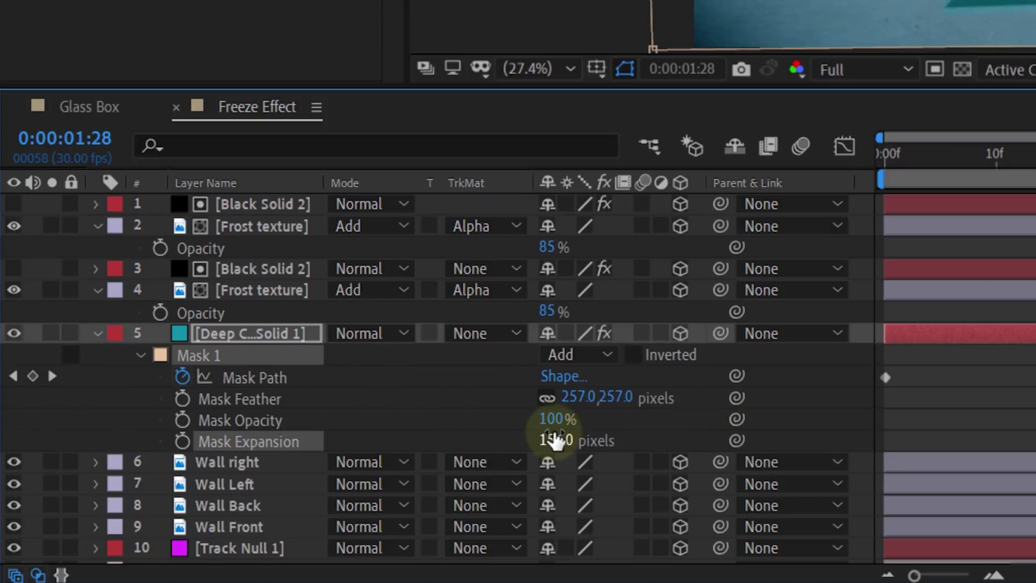
pyautogui.click(402, 334)
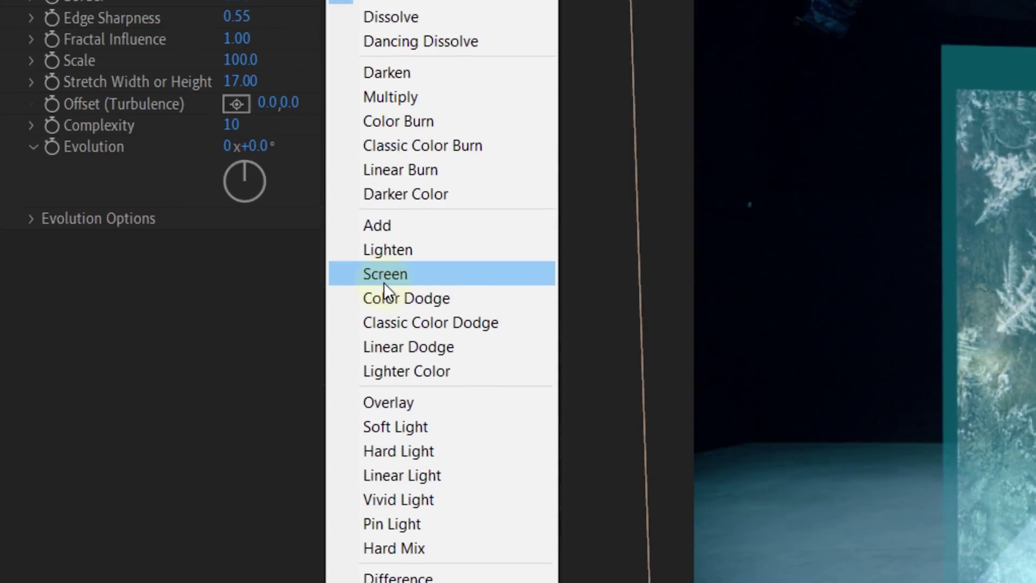
pyautogui.click(384, 279)
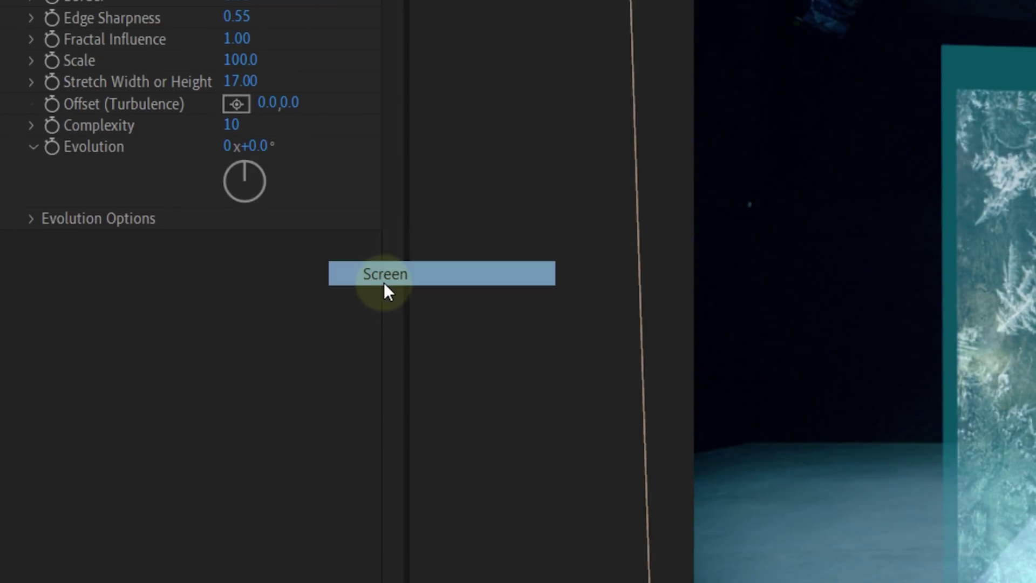